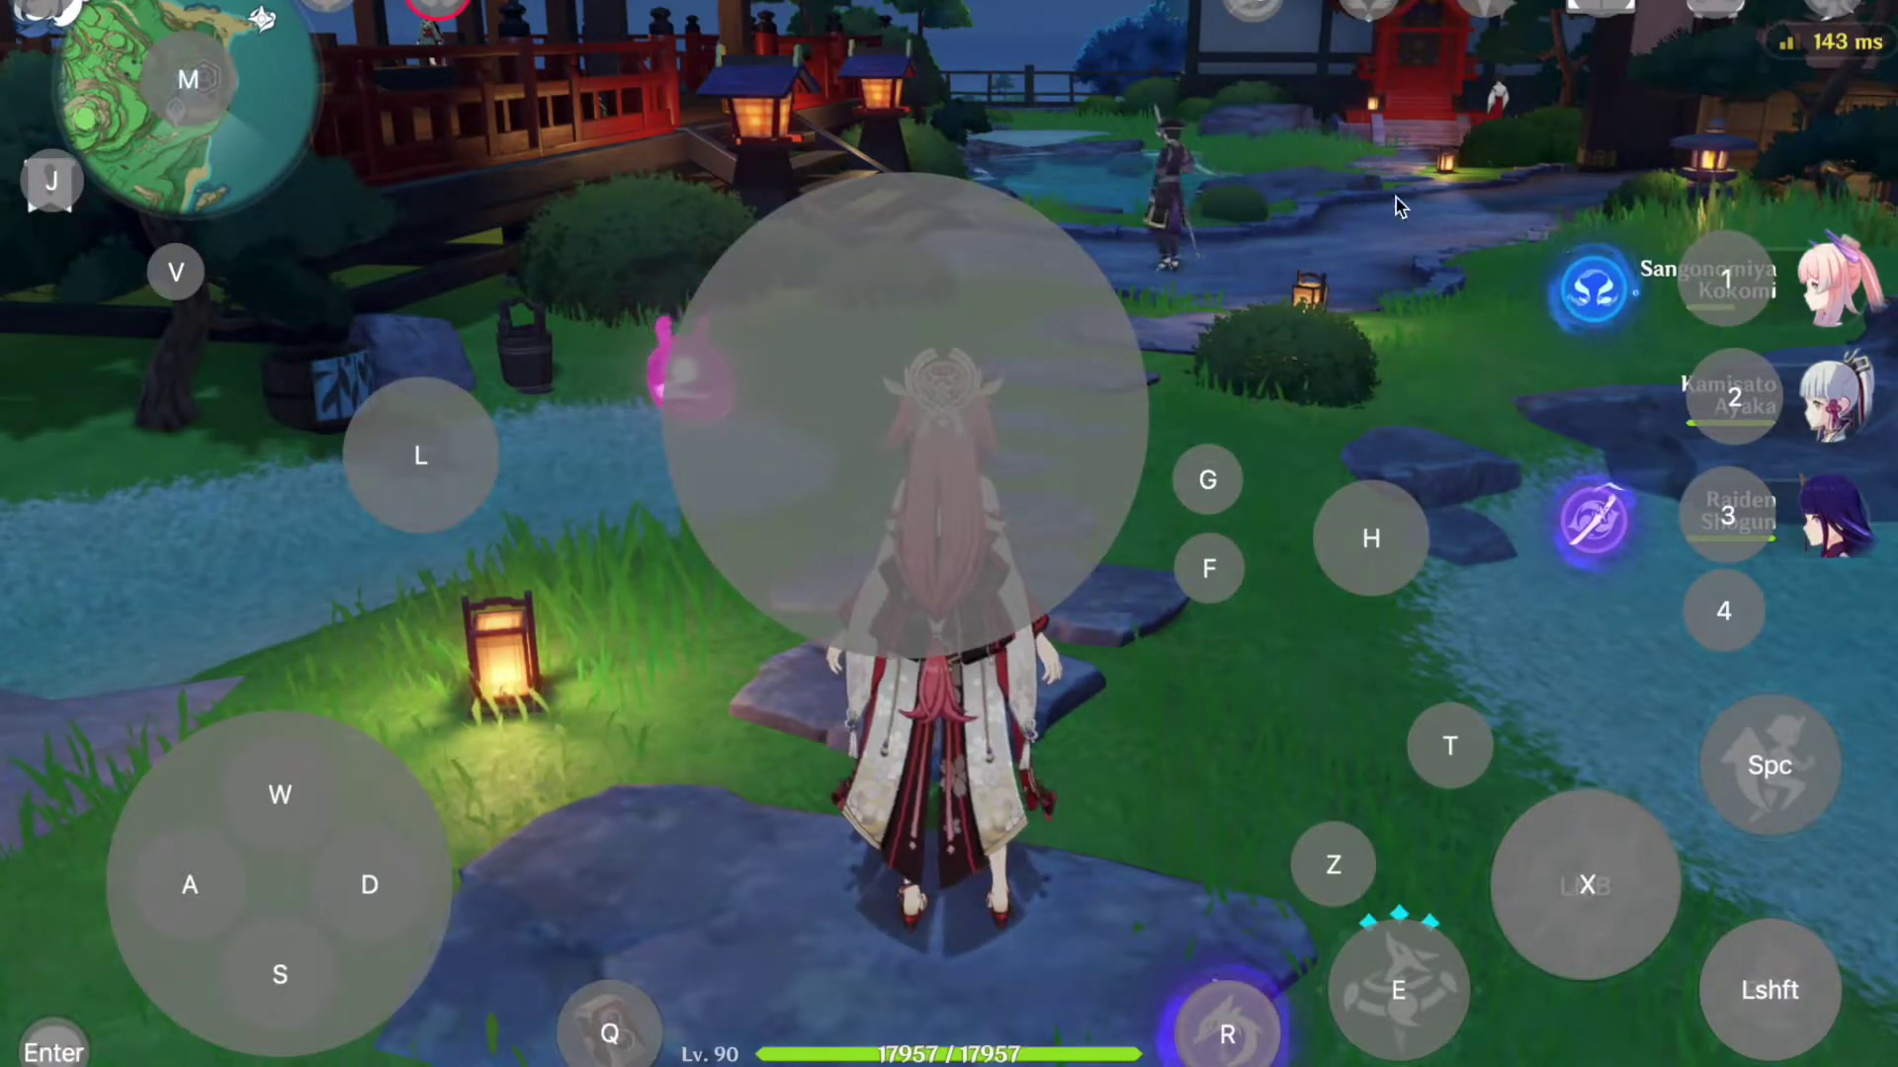
left_click(1238, 196)
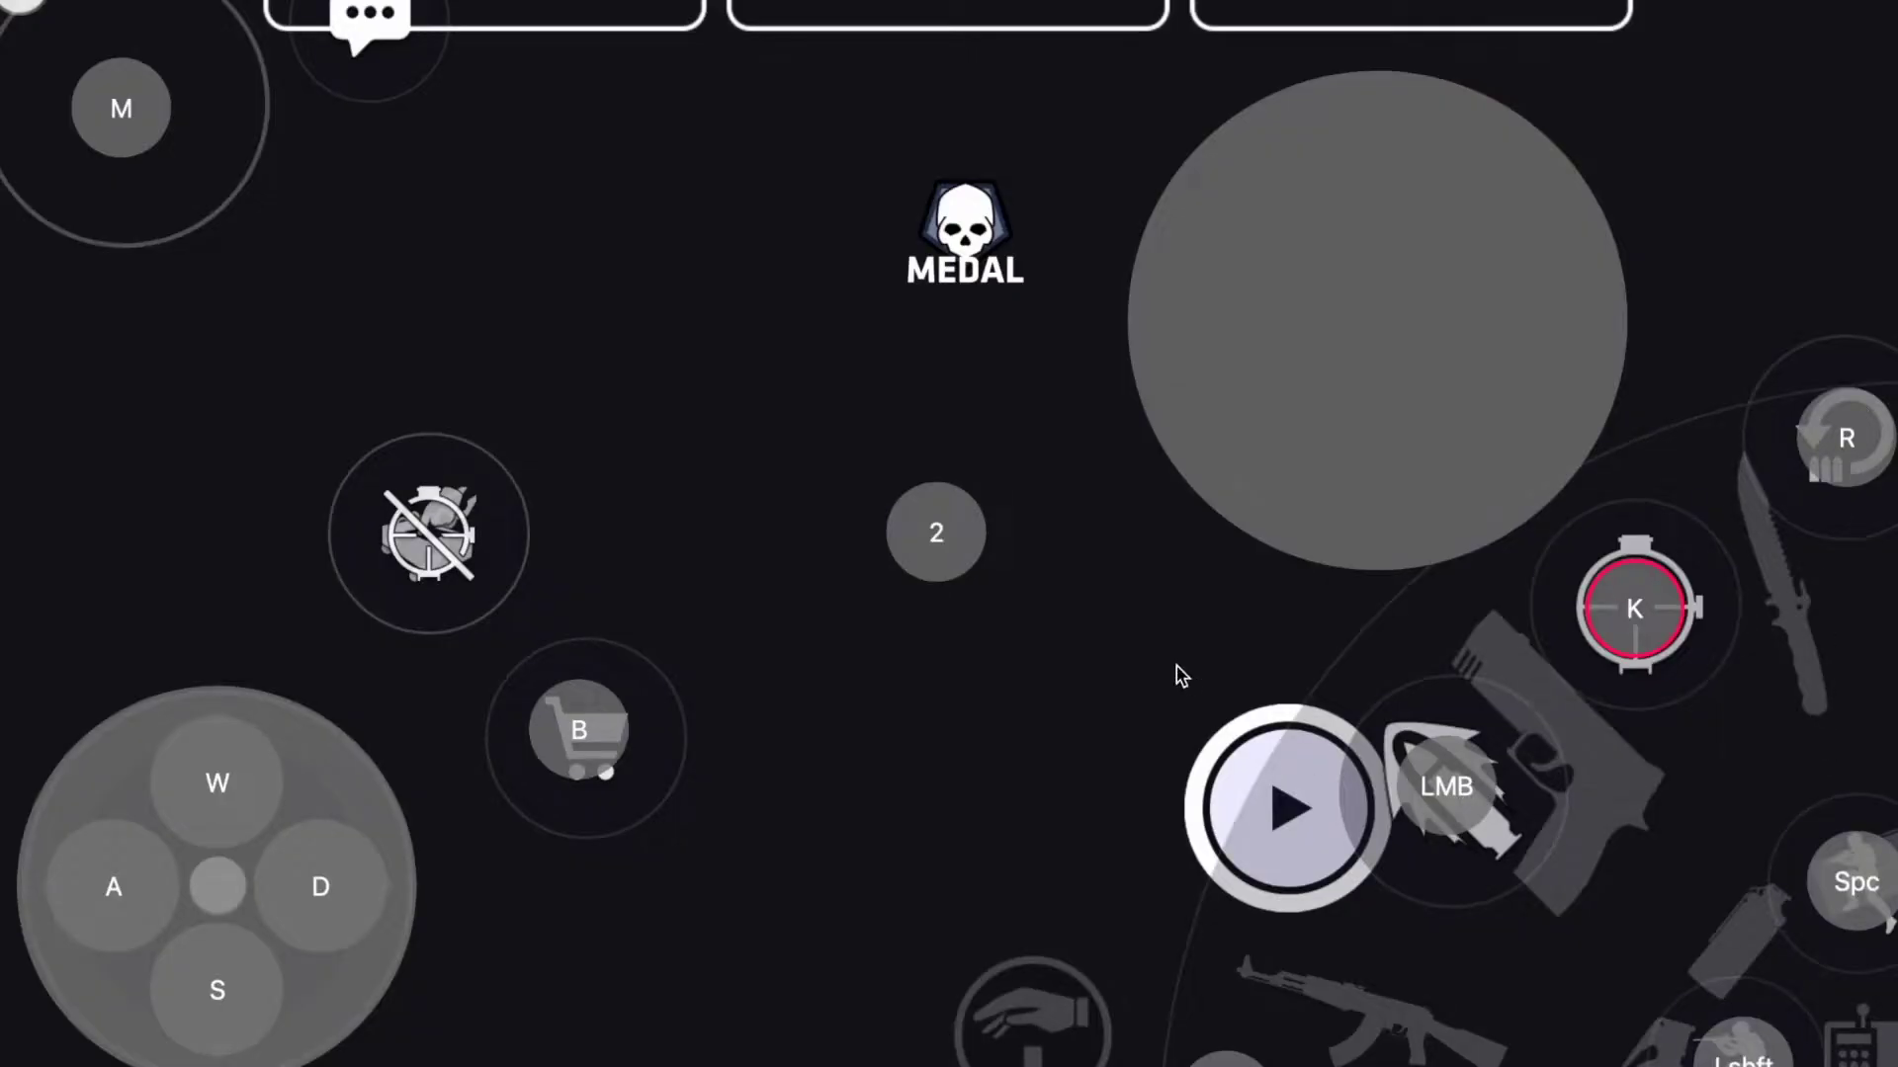
left_click(696, 358)
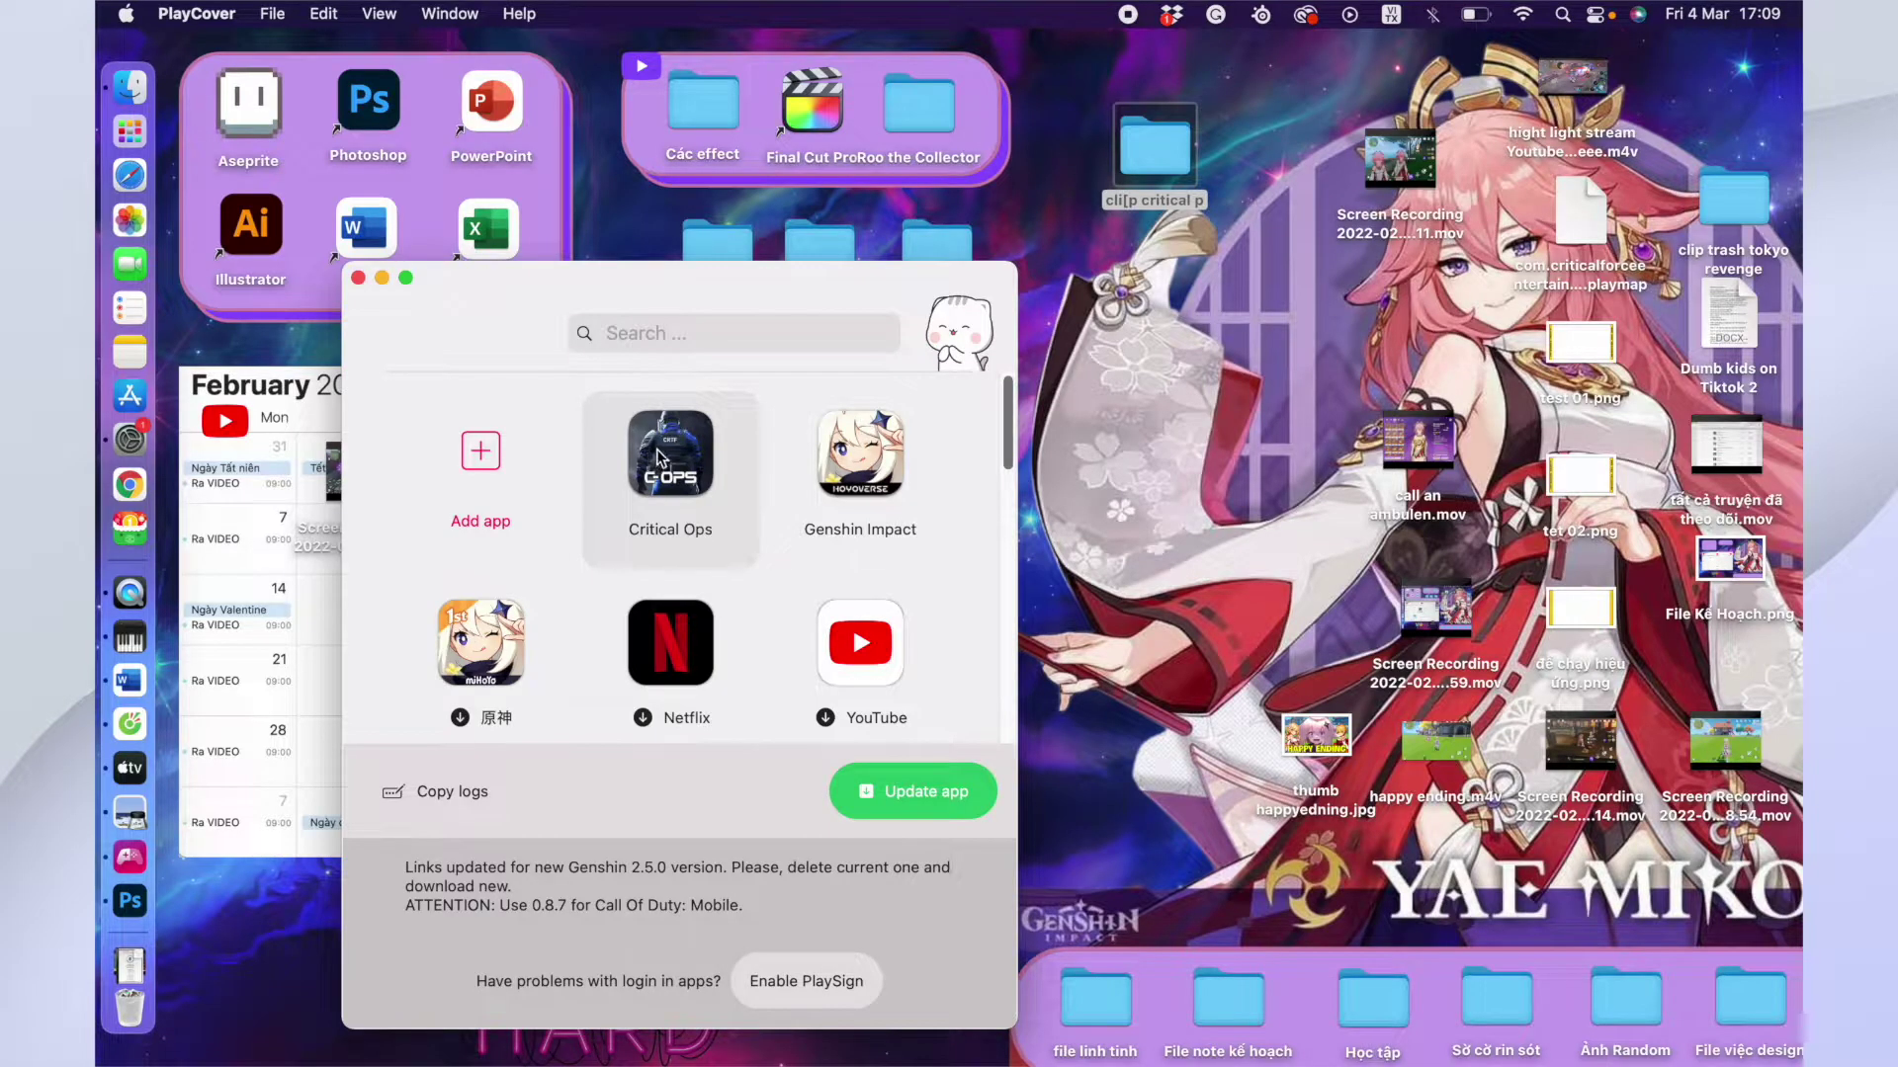
Import a keymapping file for Critical Ops from the Downloads folder.
right_click(661, 457)
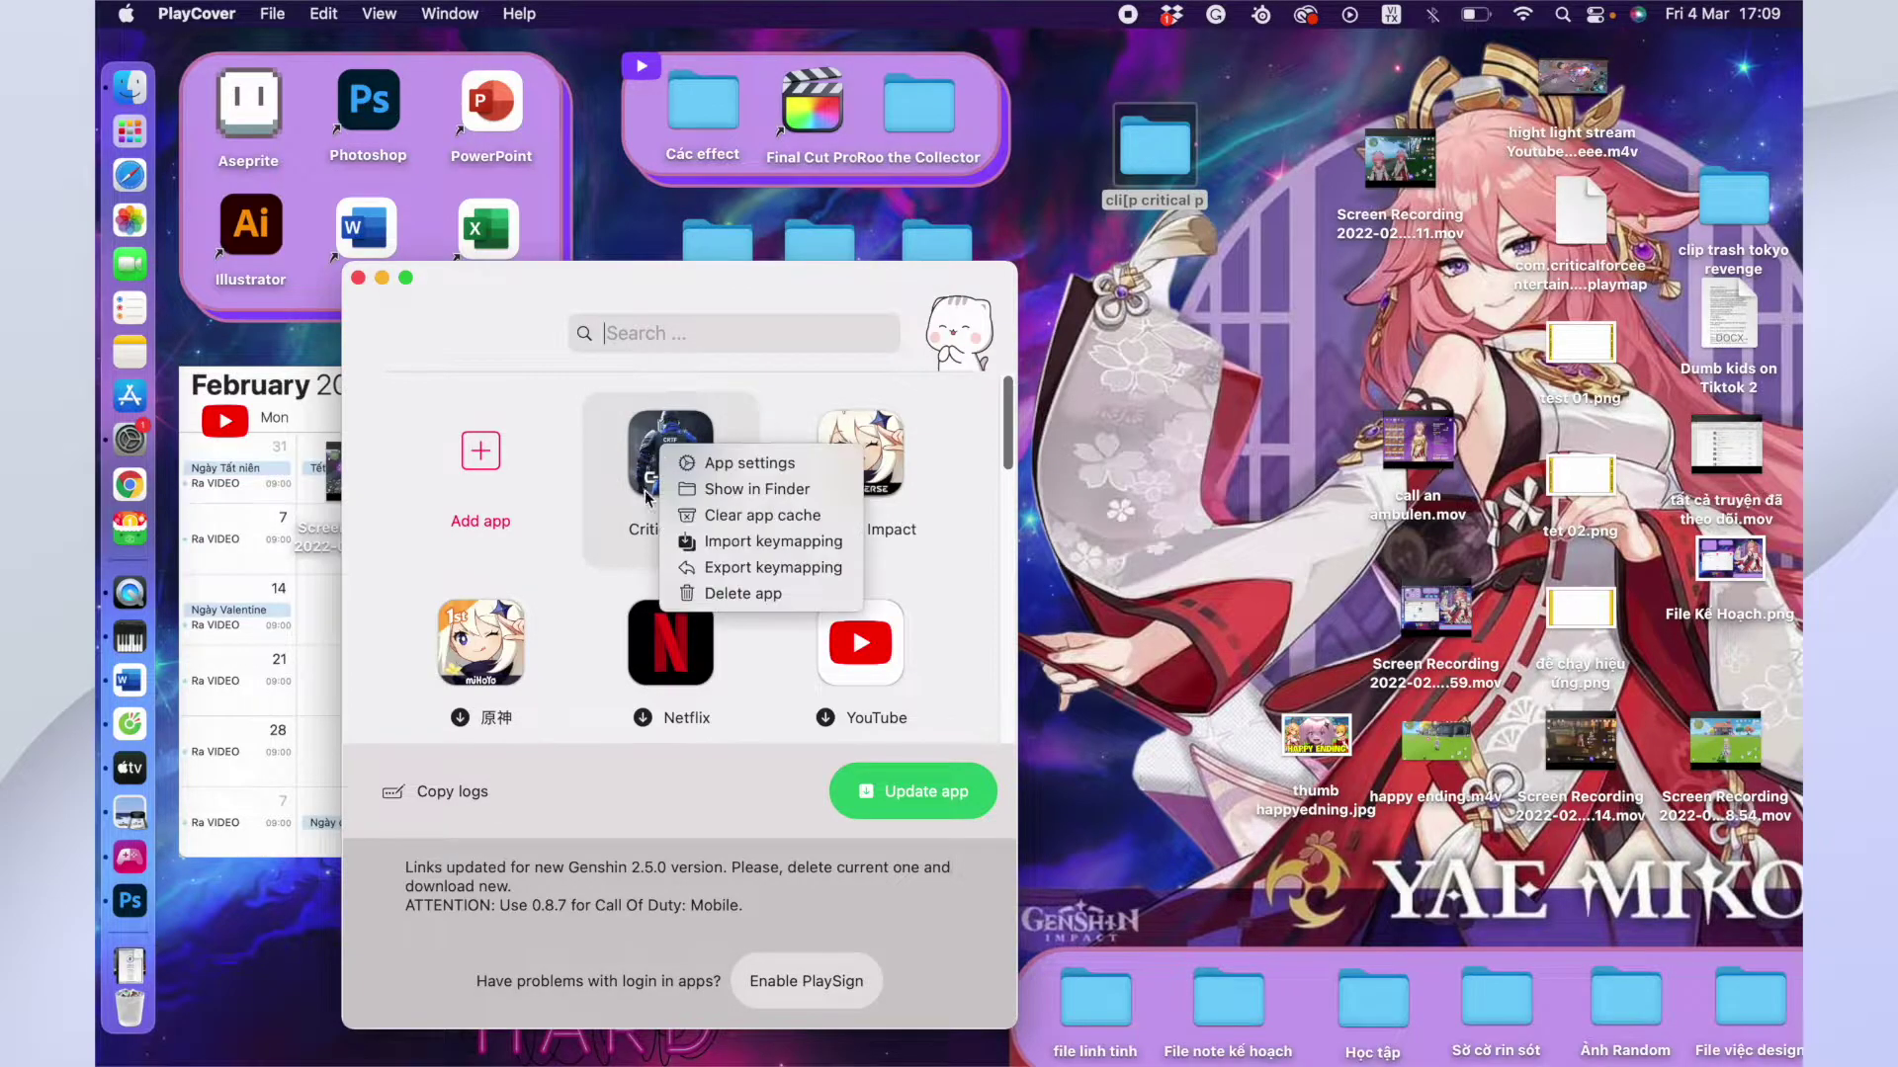
left_click(757, 545)
left_click(633, 377)
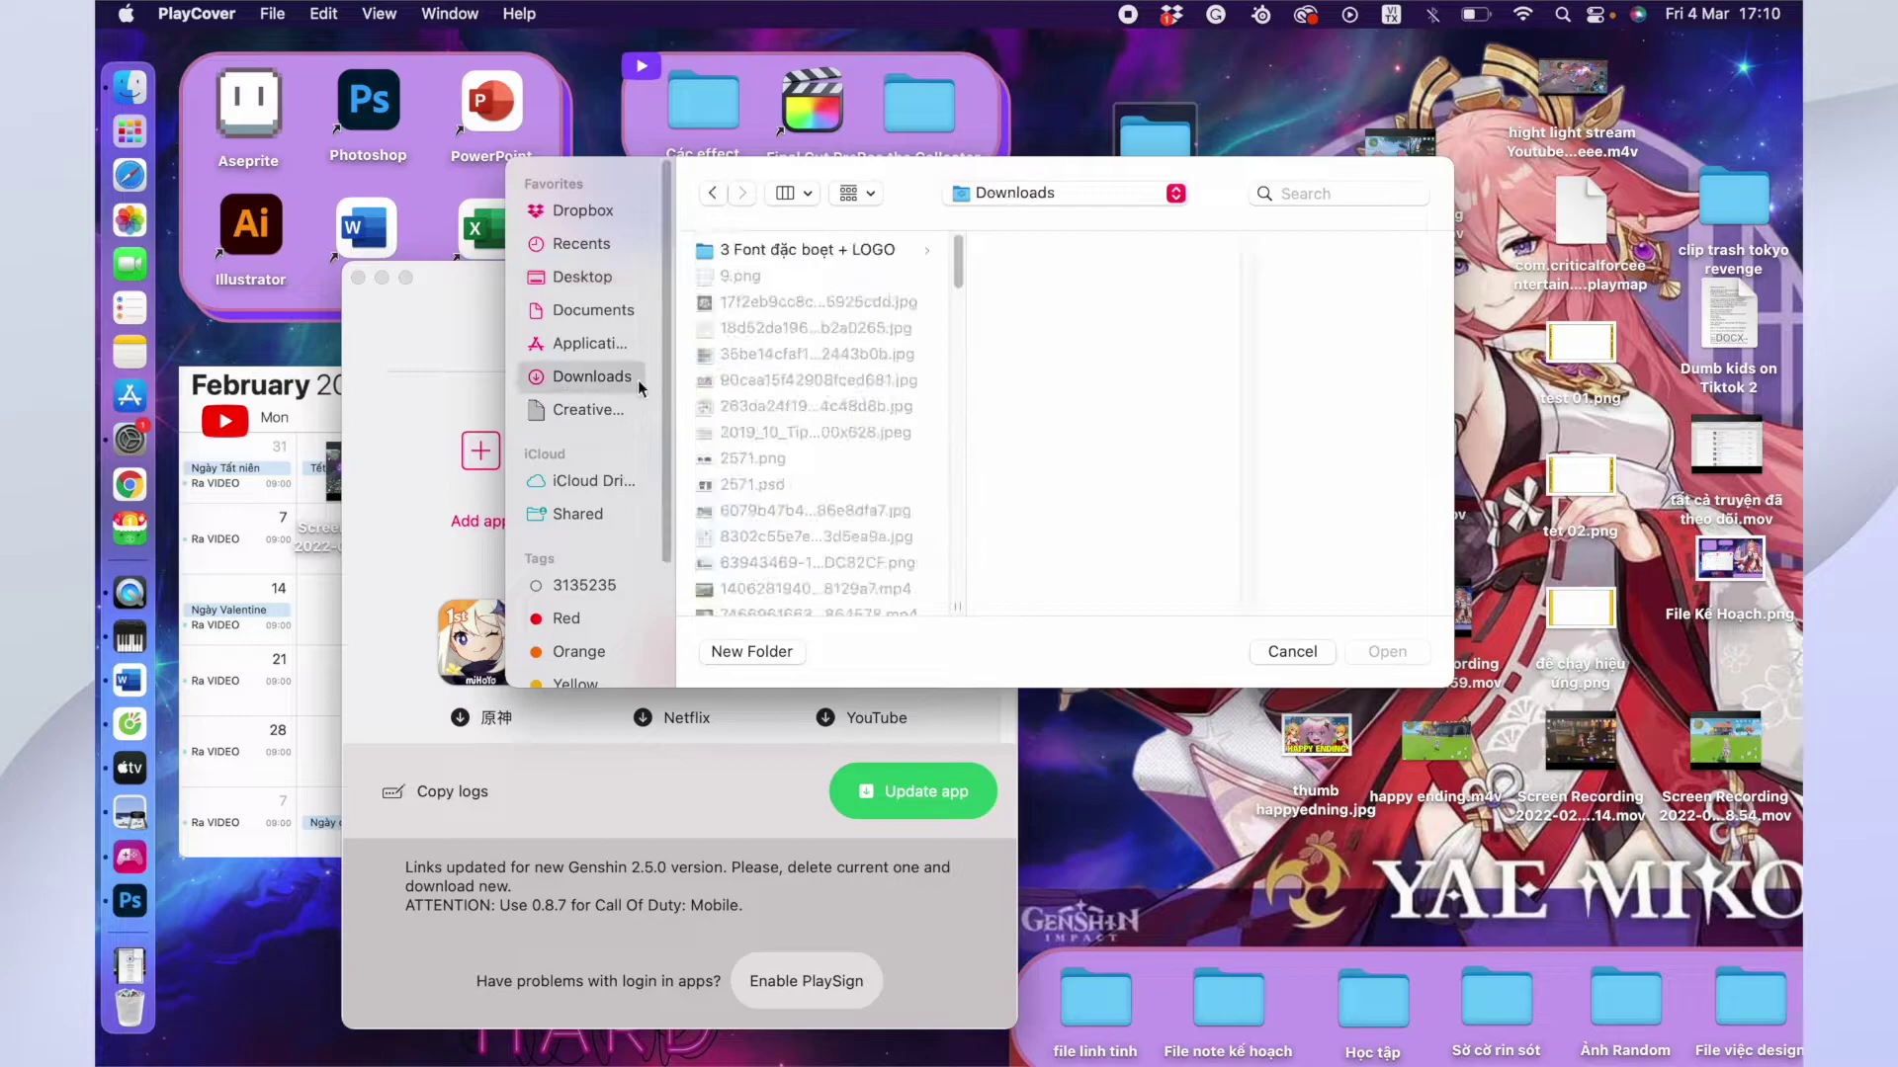
left_click_drag(956, 262, 957, 462)
left_click(876, 346)
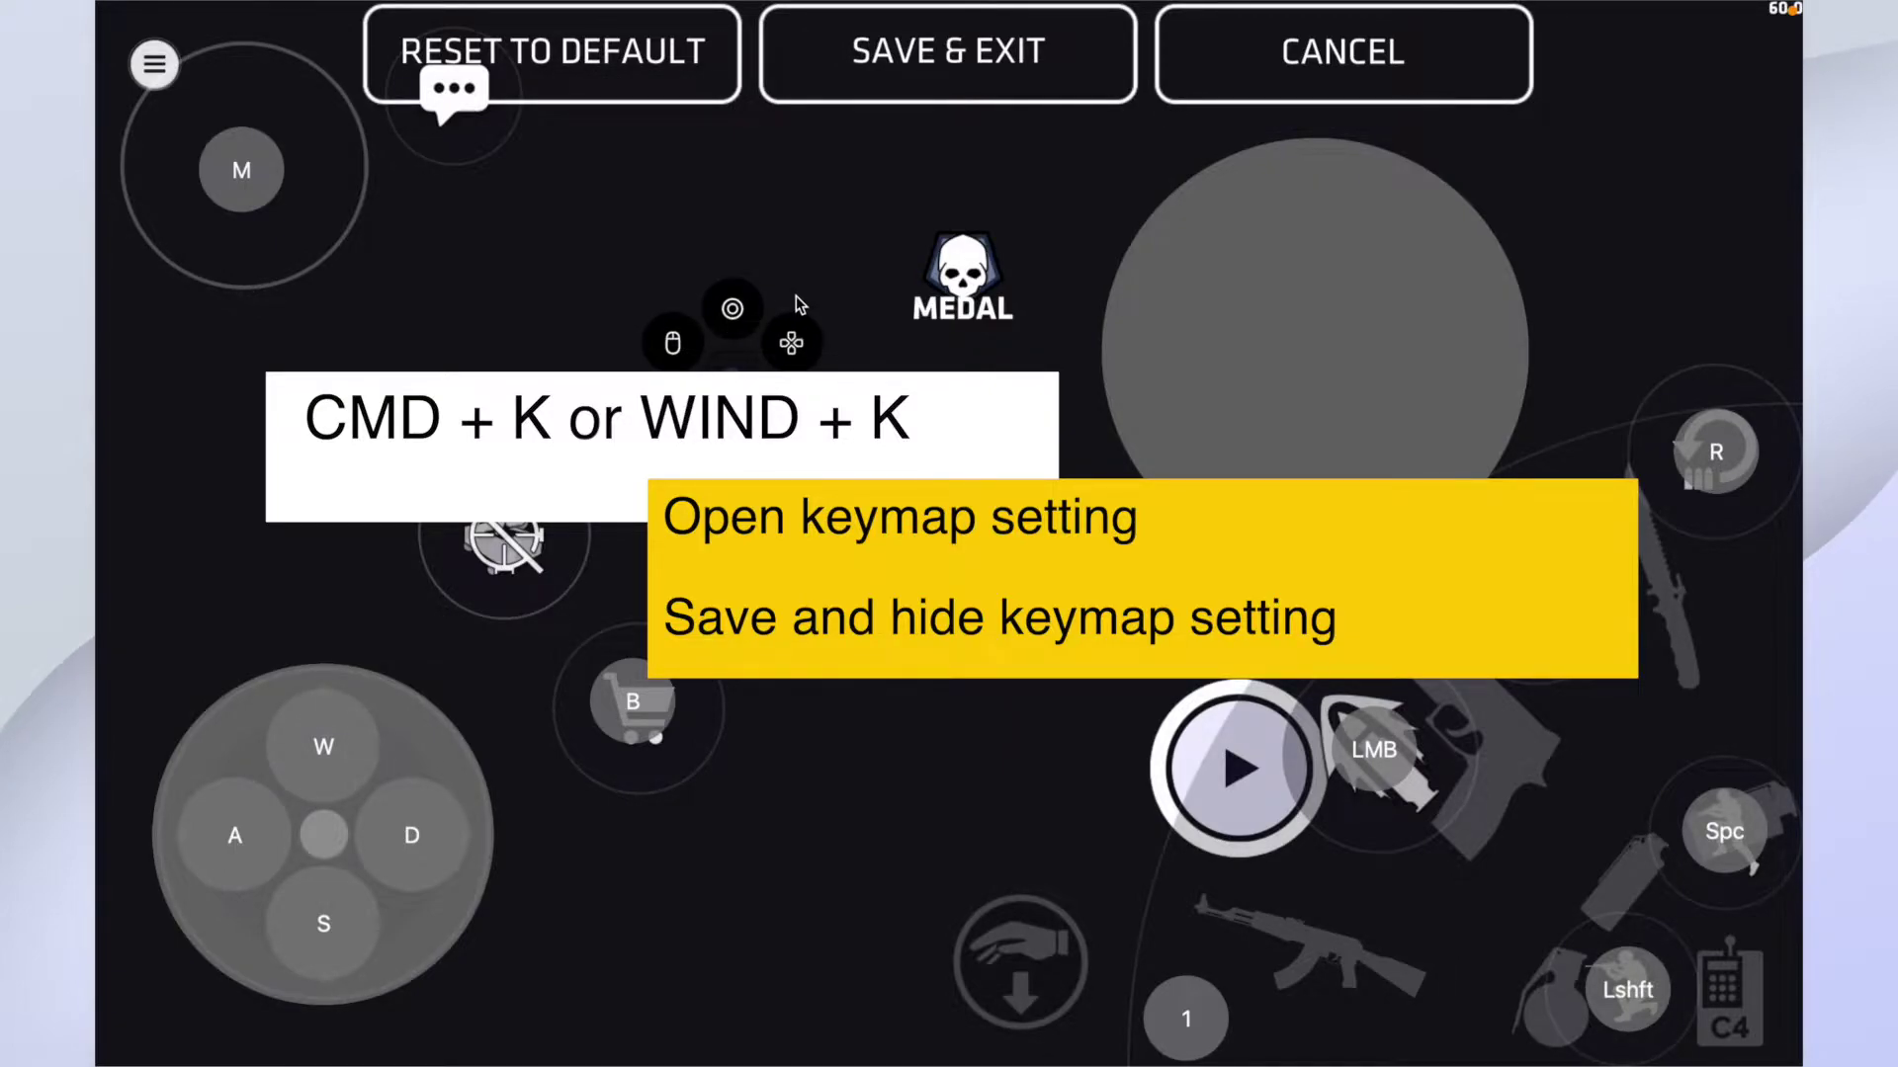
Add a button mapping bound to R and place it on the reload icon in Critical Ops.
left_click(601, 284)
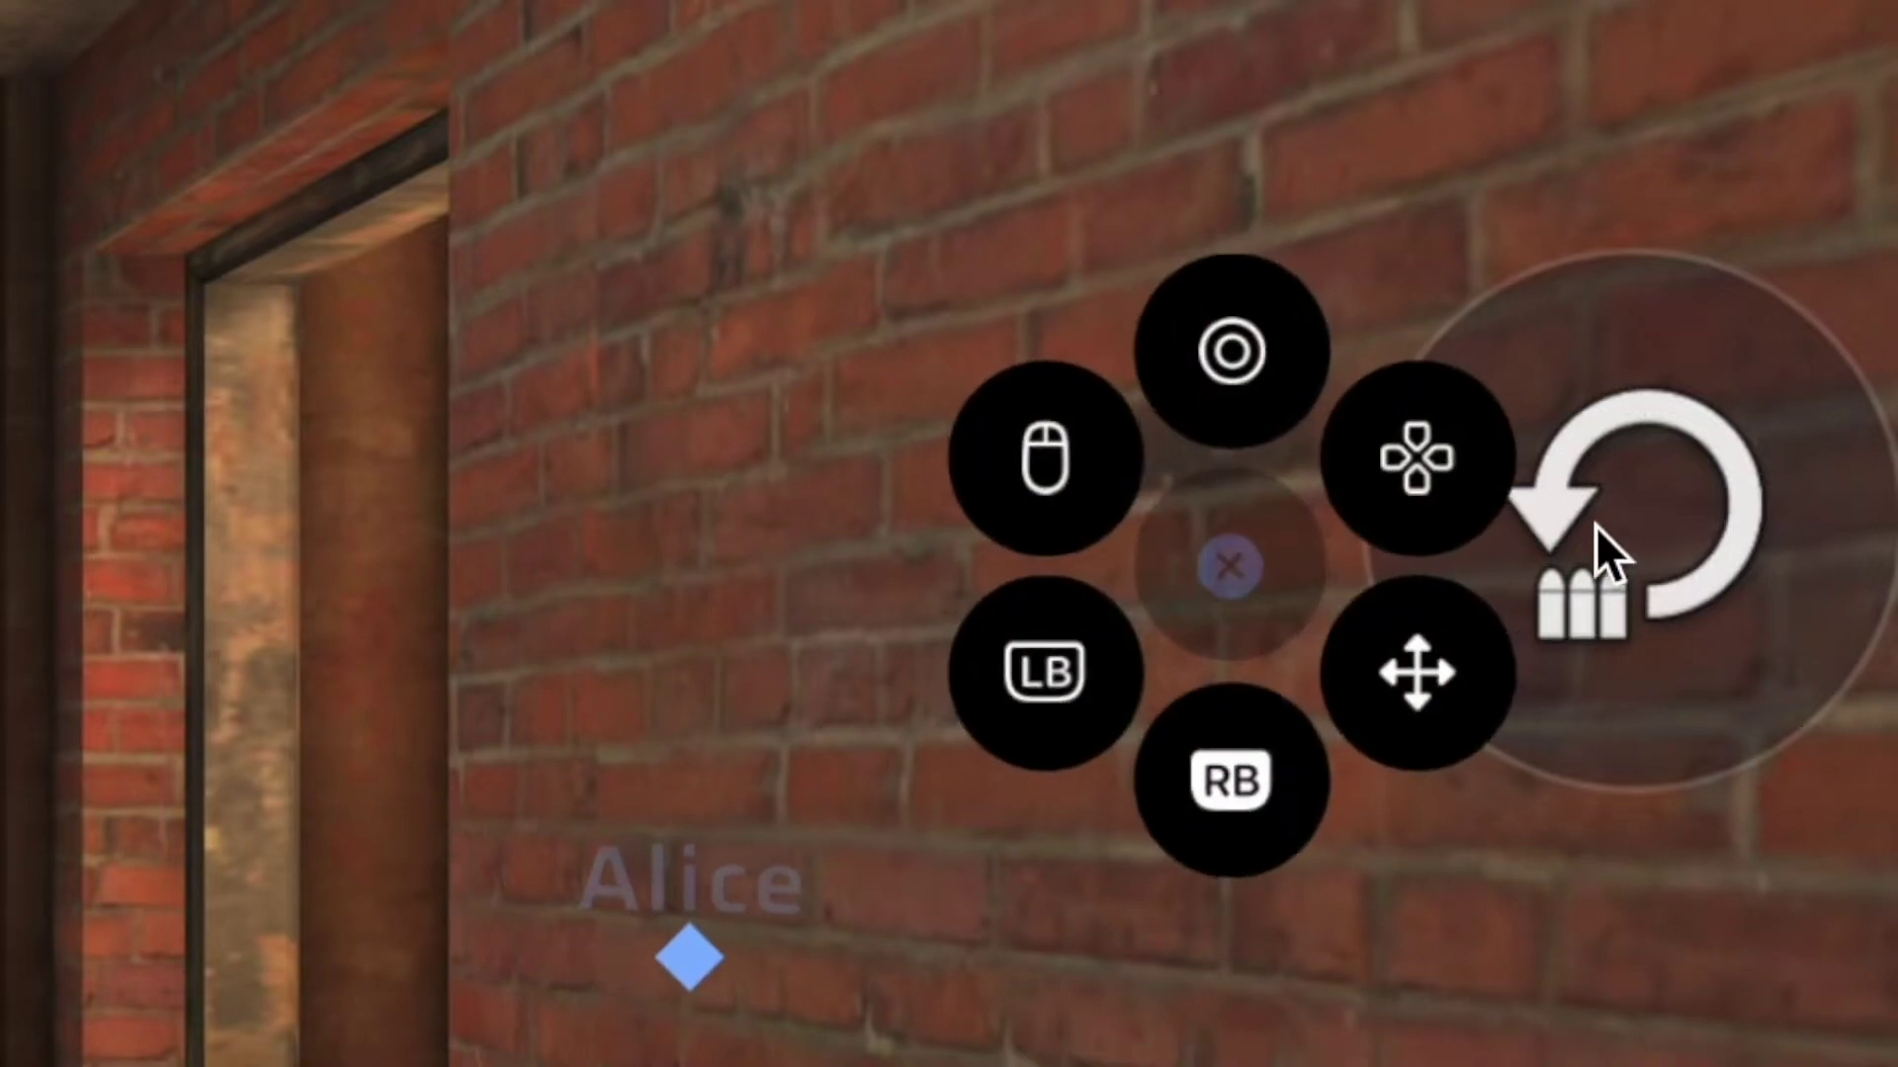
left_click(1243, 435)
key("r")
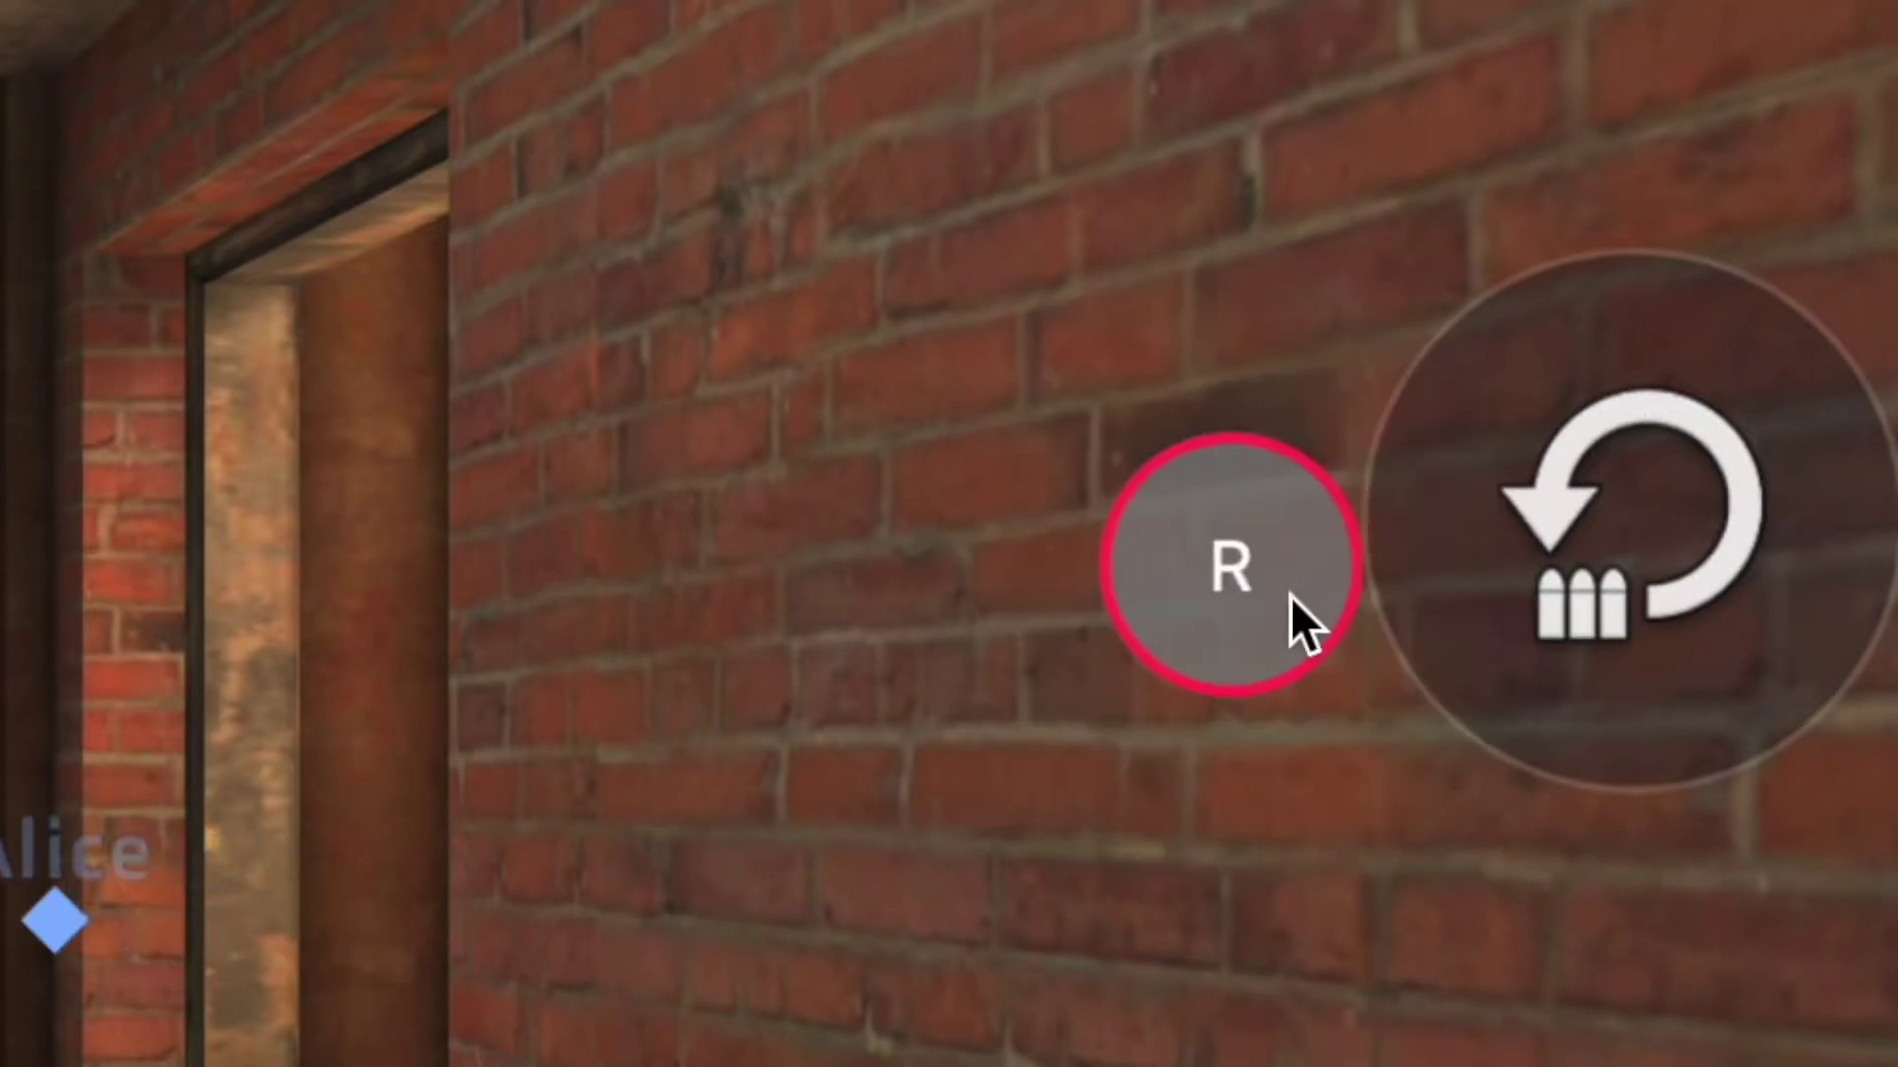
left_click_drag(1265, 605, 1711, 555)
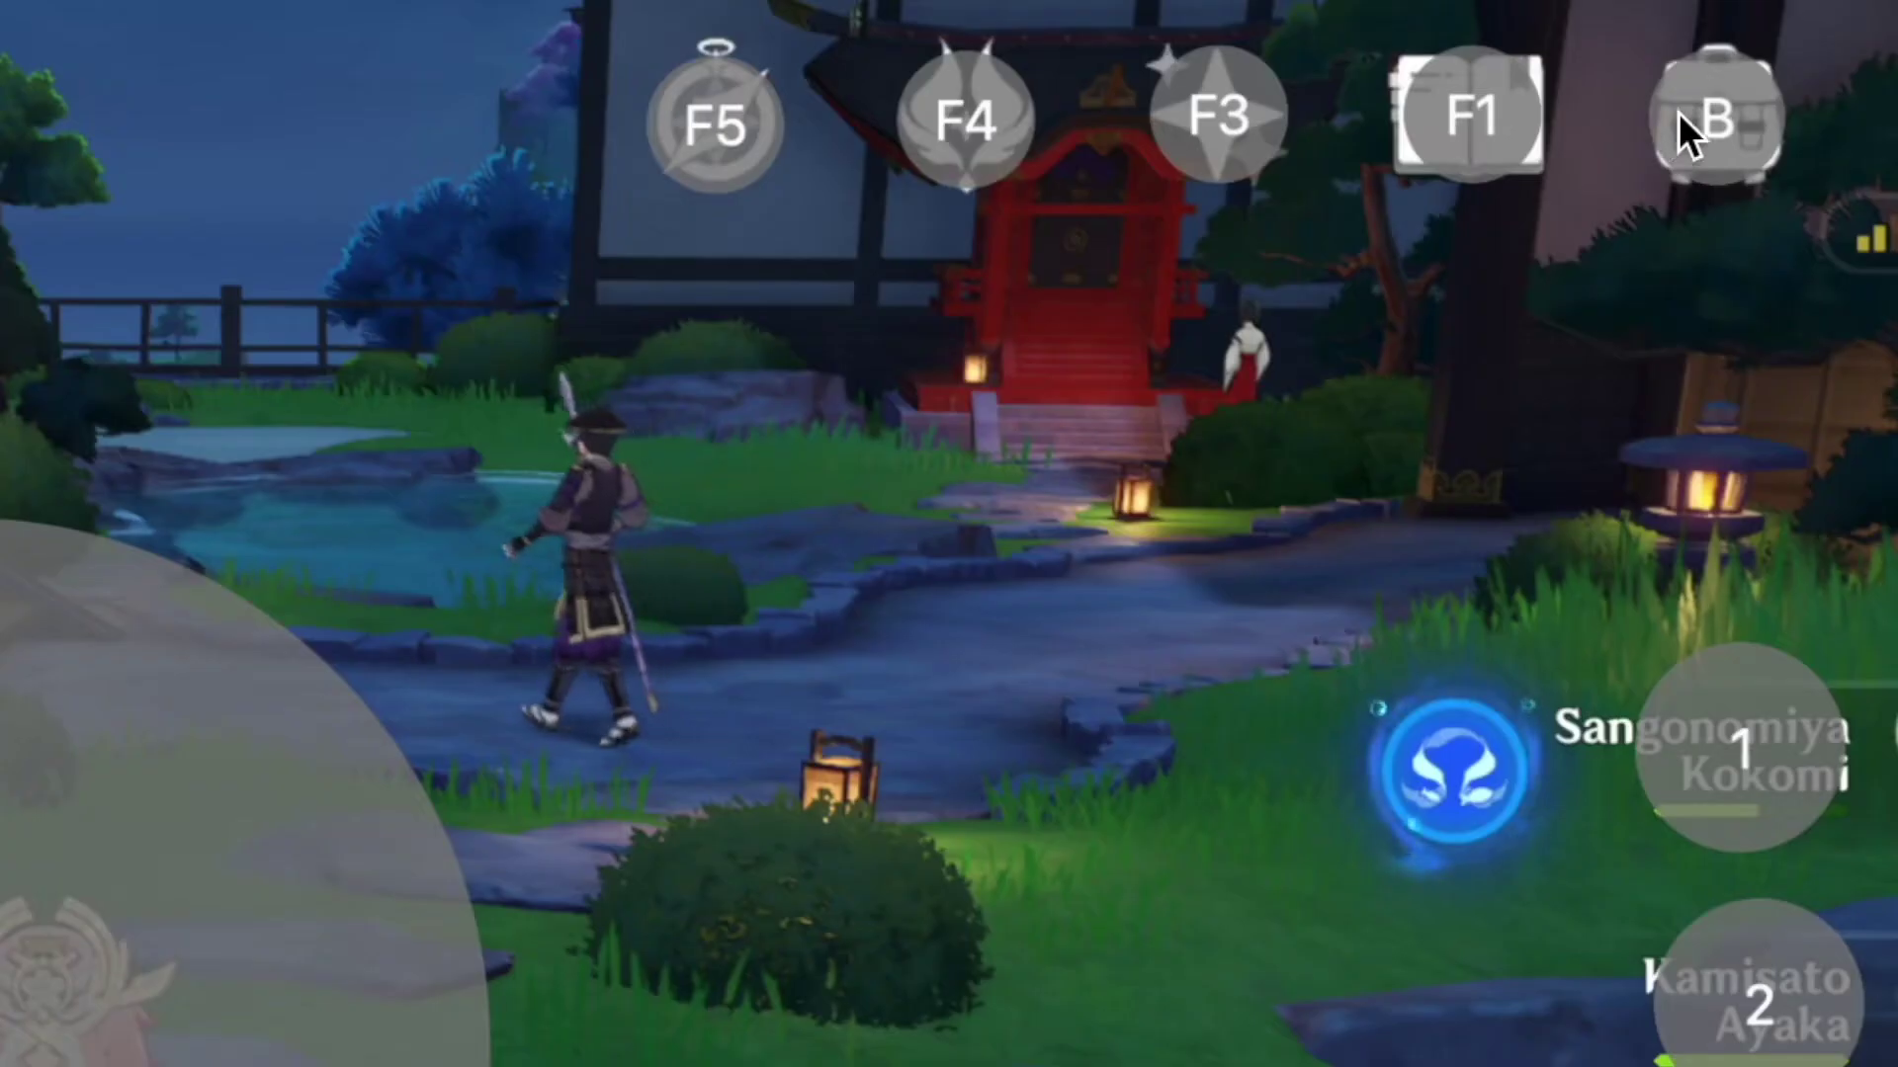
In Genshin Impact, add a button mapping, place it on the backpack icon and bind it to B.
key("a")
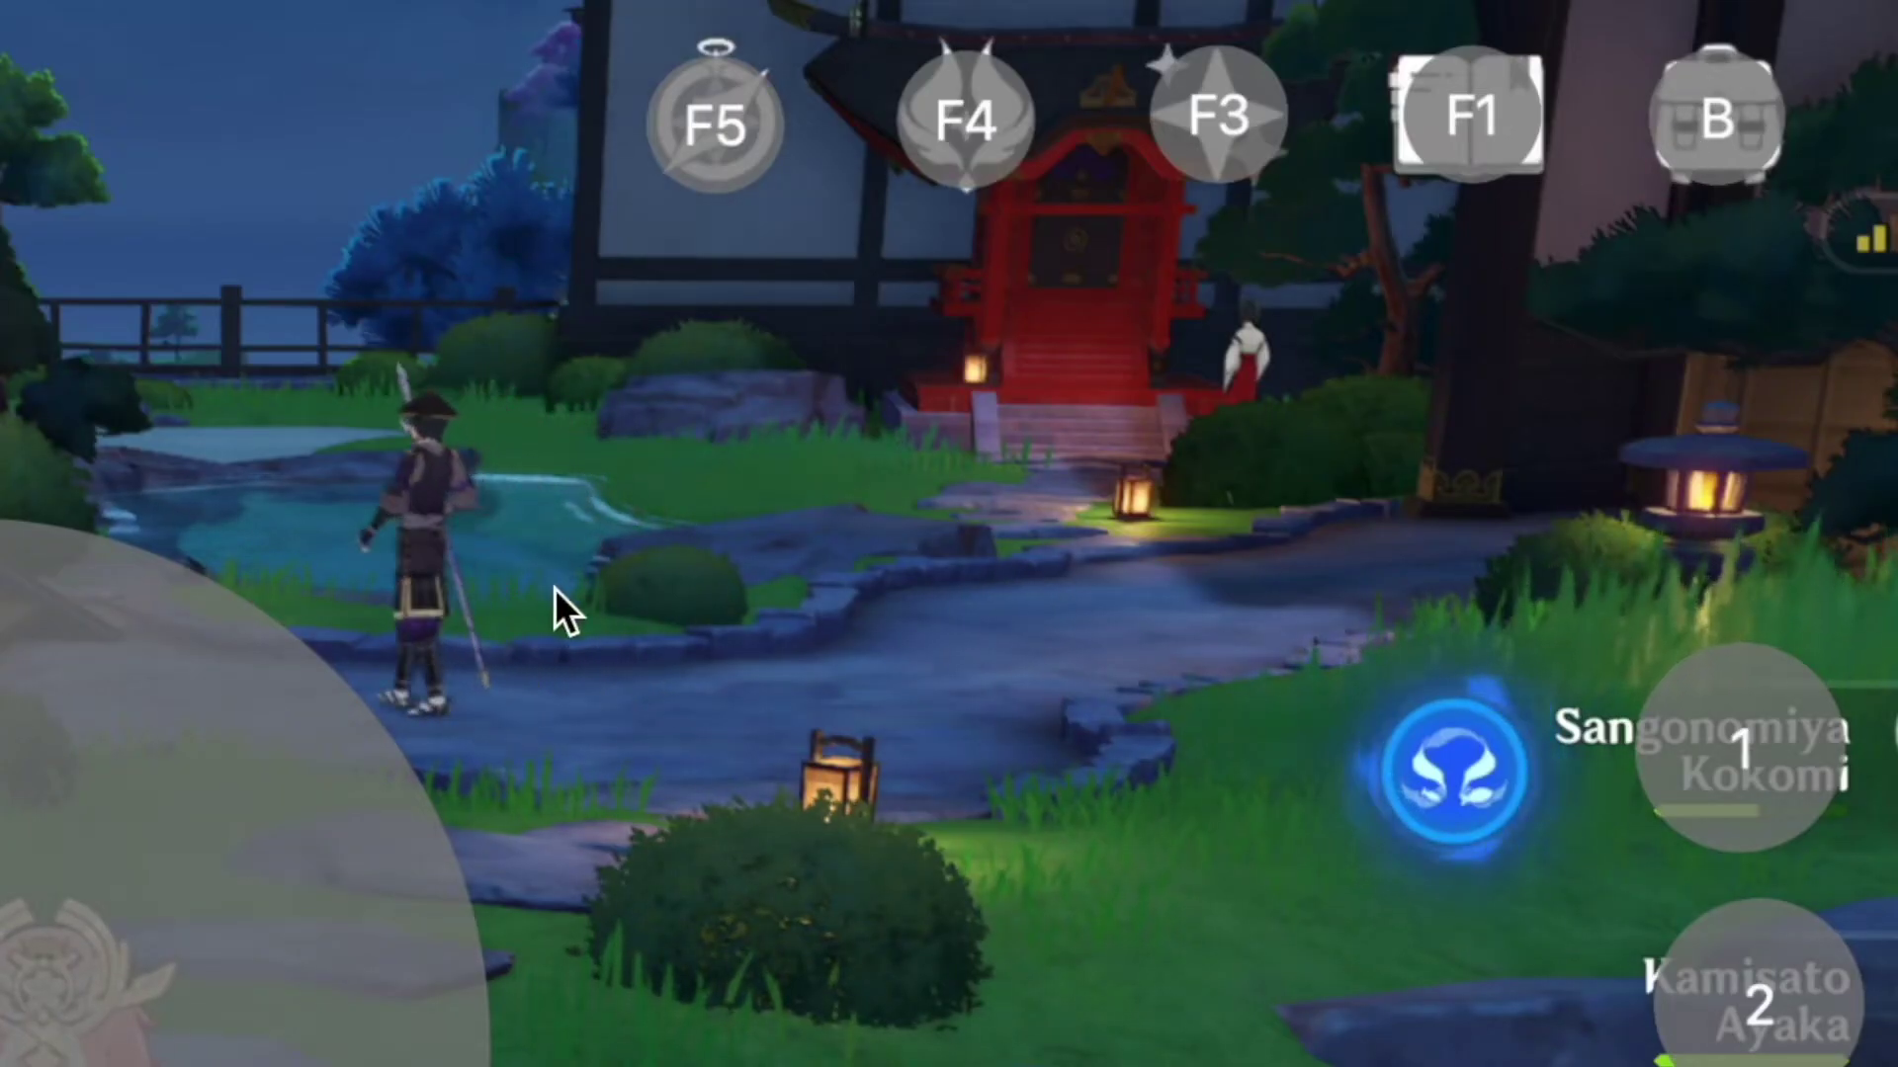
left_click(684, 561)
left_click(684, 398)
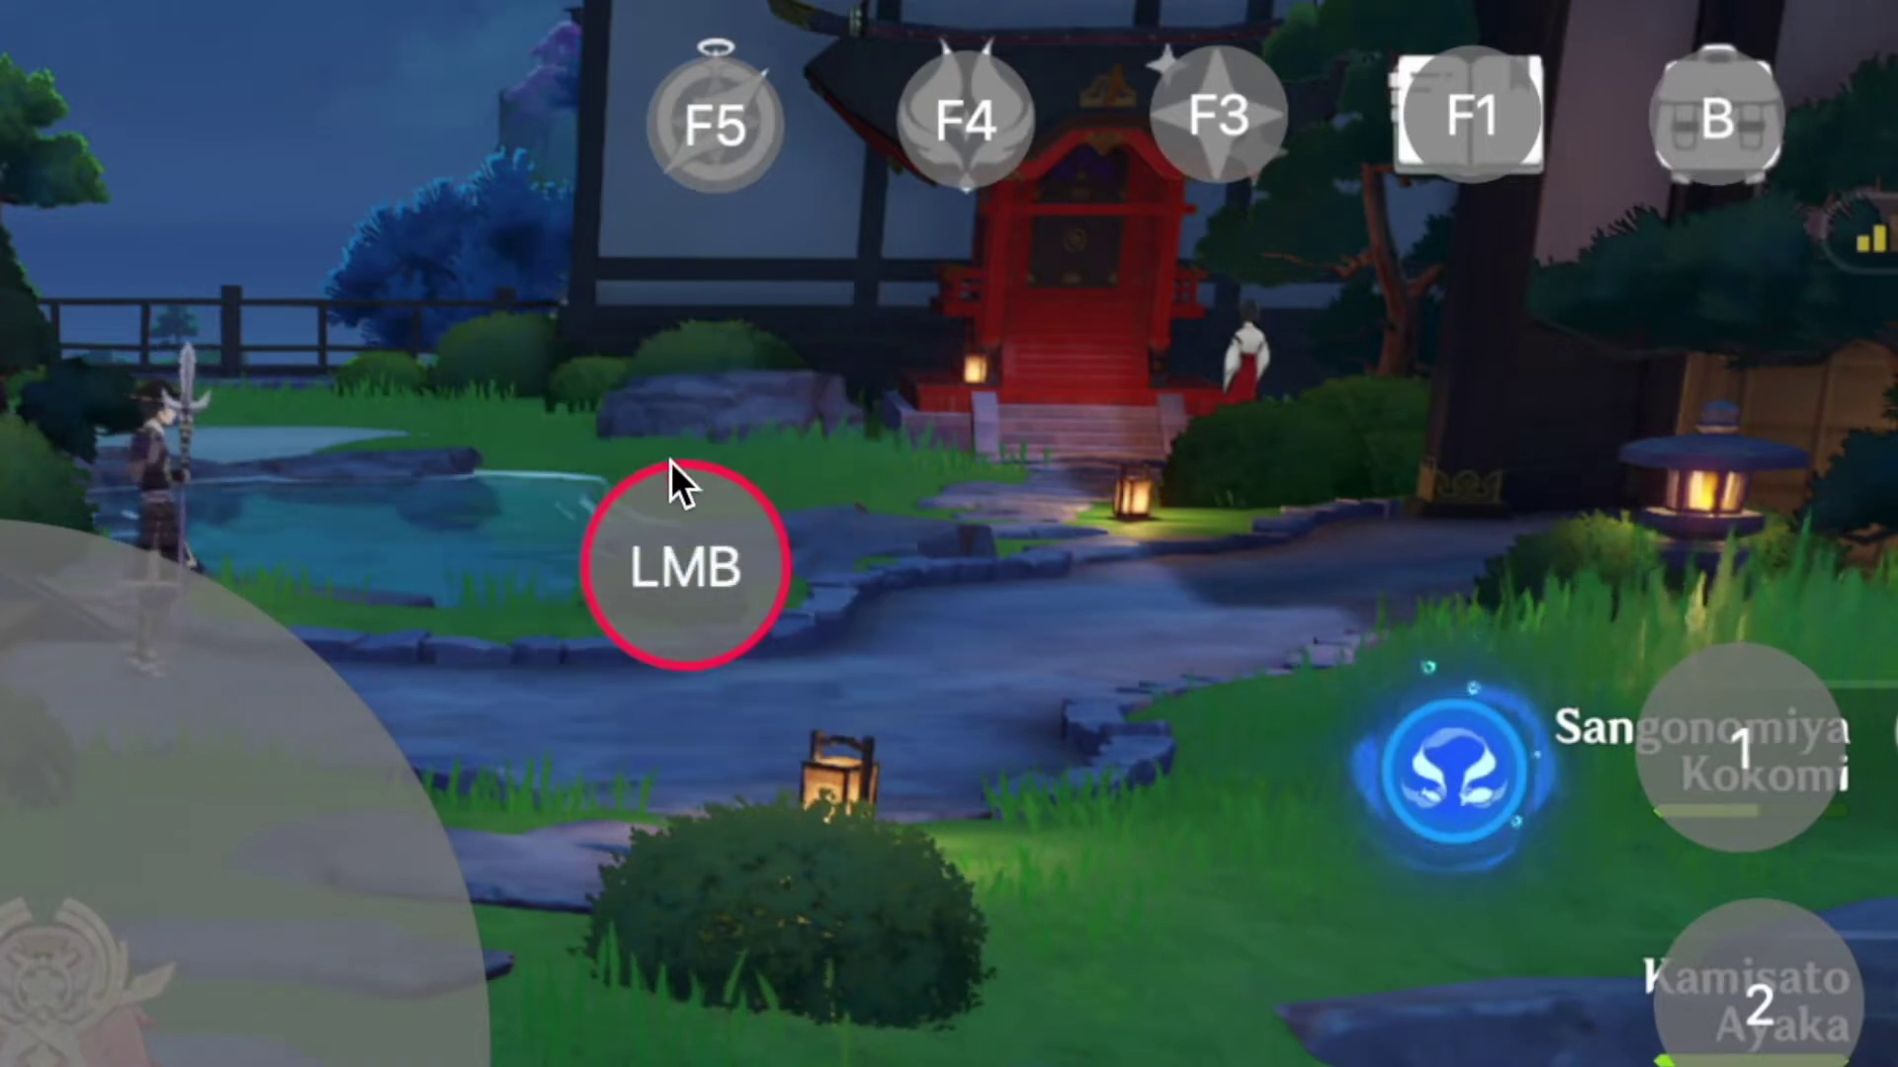
left_click_drag(671, 460, 1728, 101)
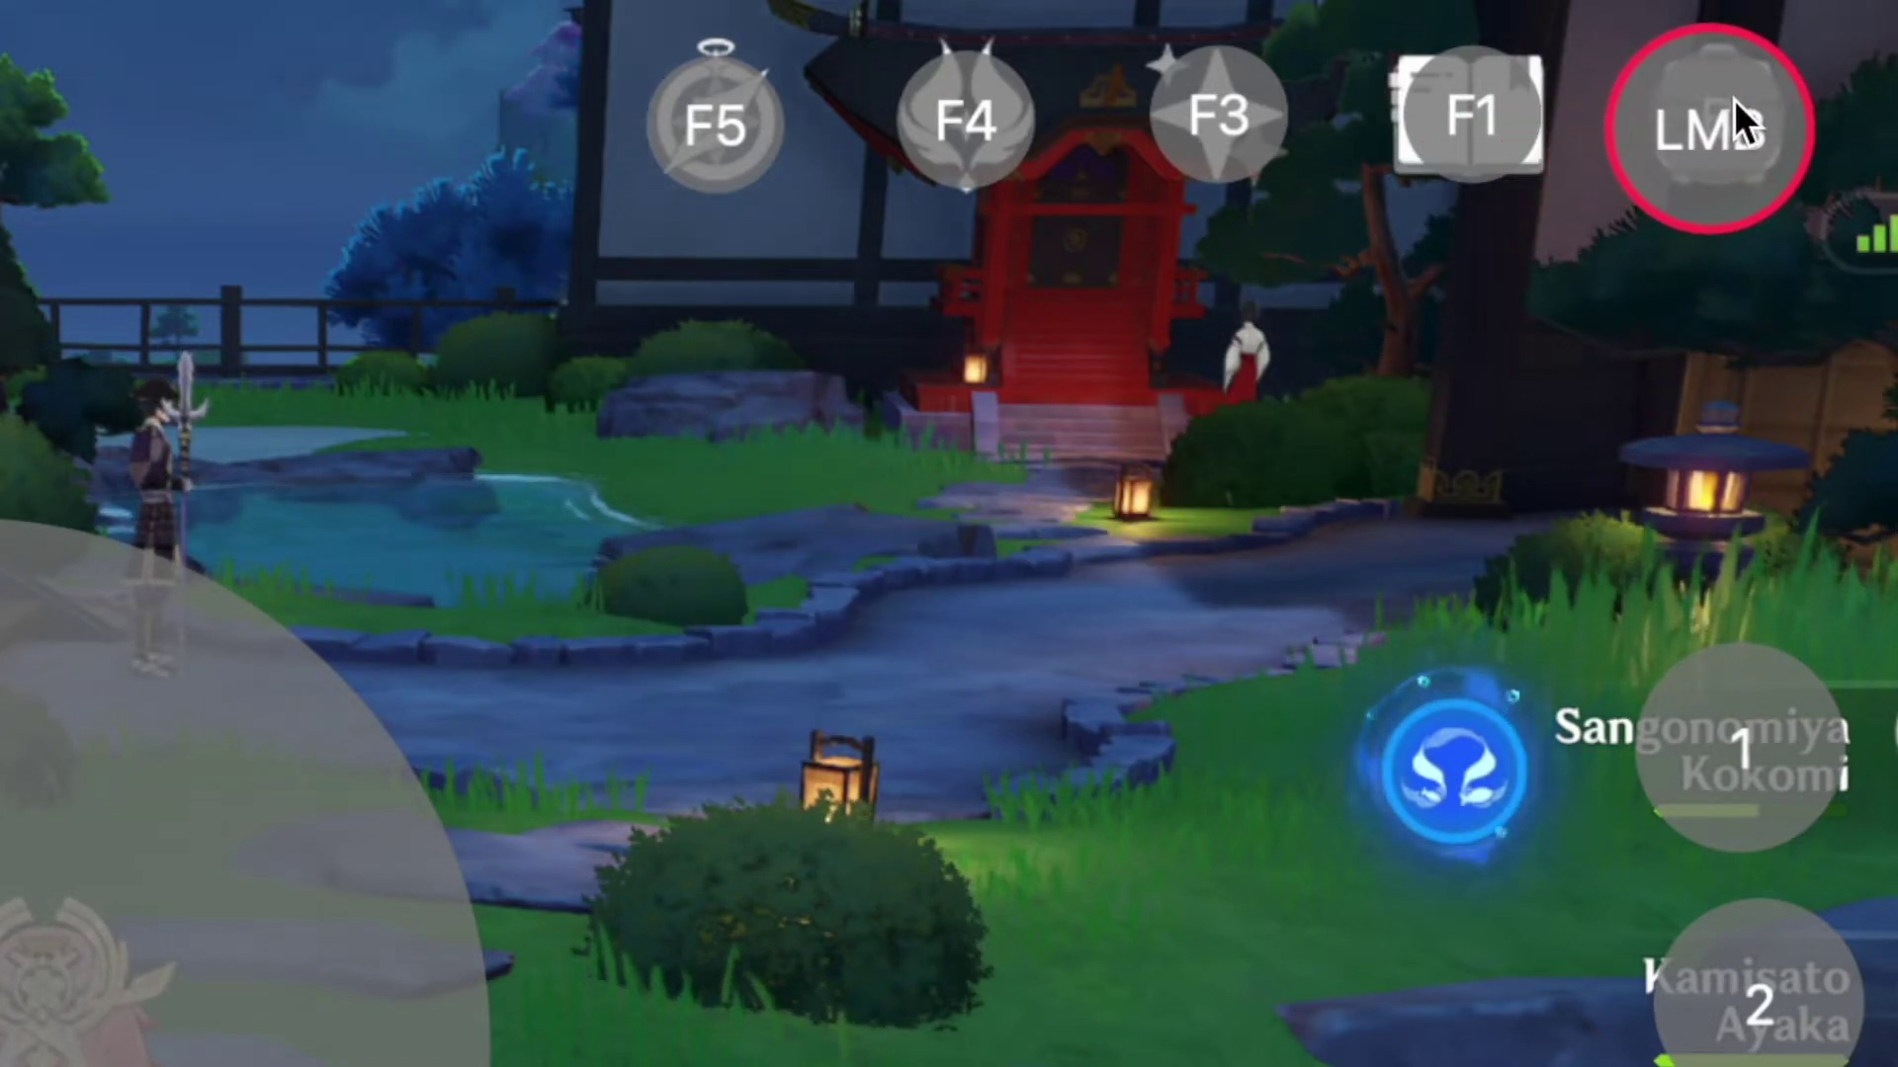
key("b")
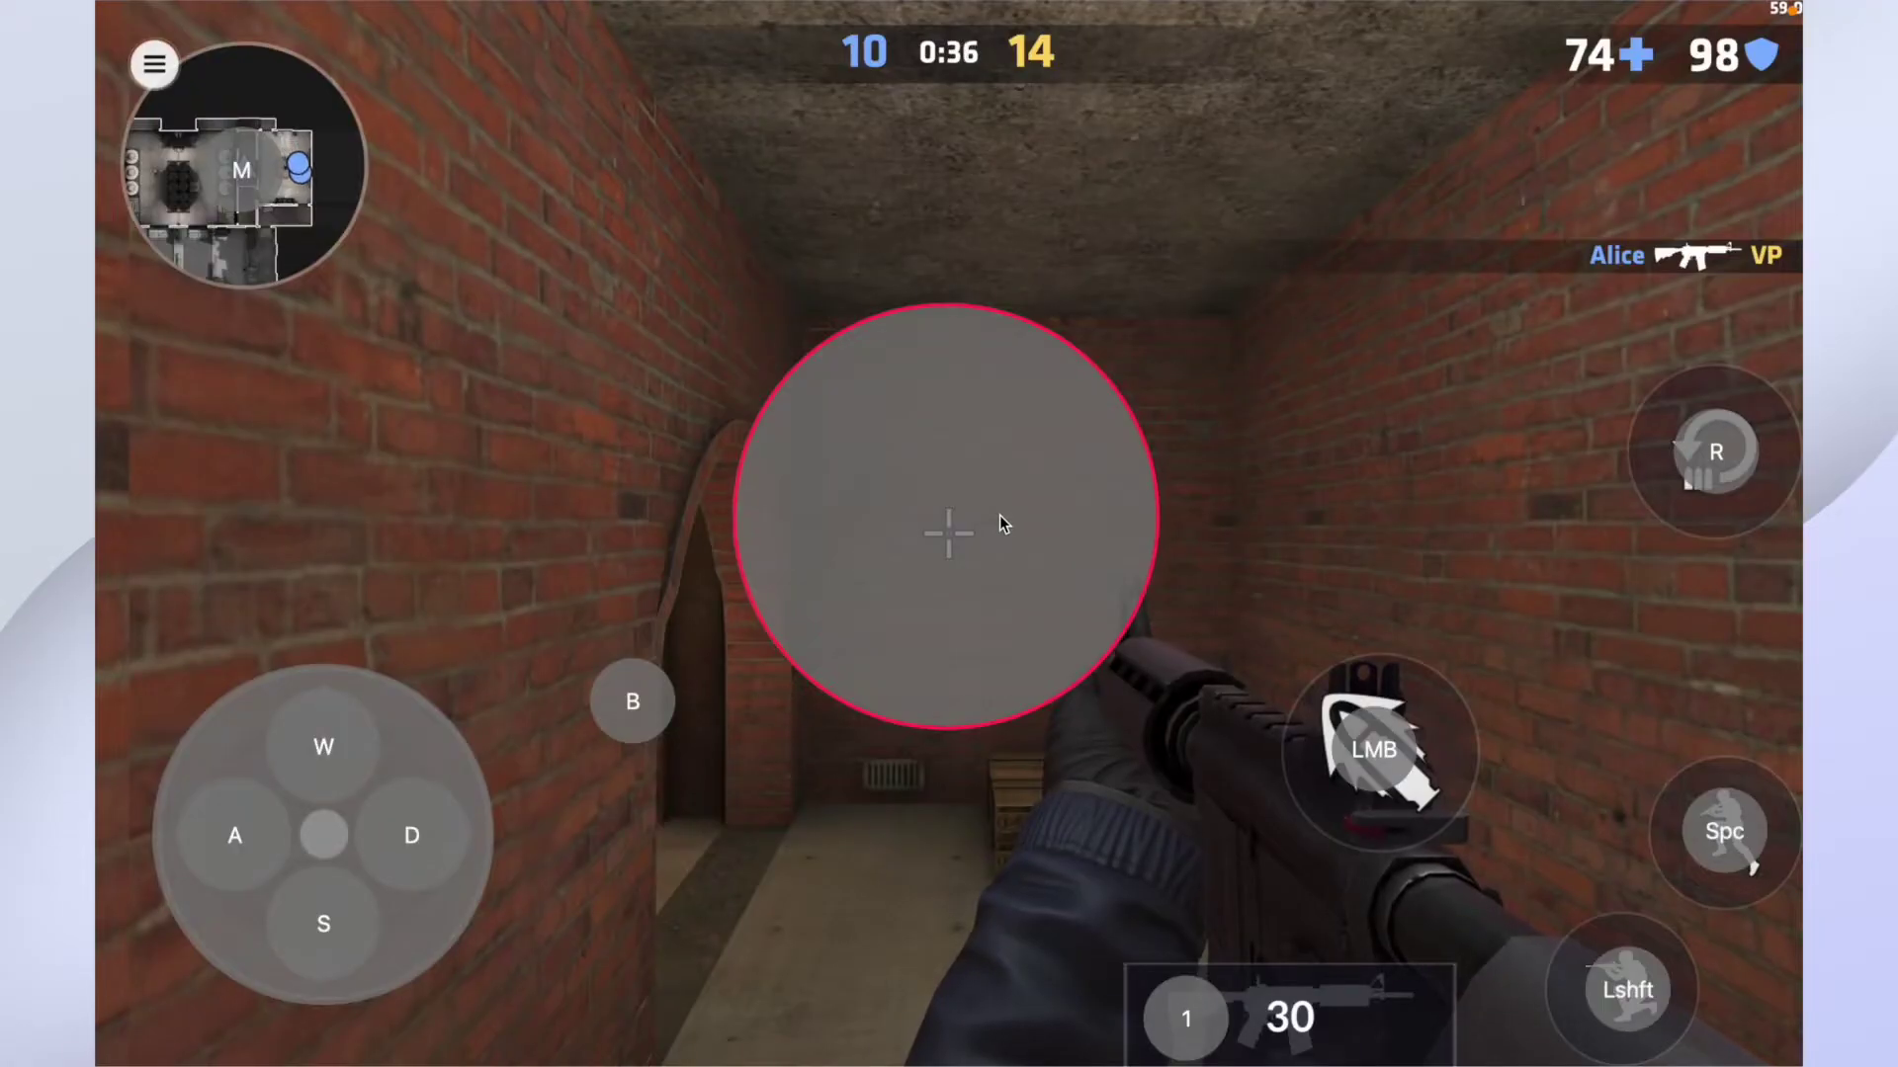
Hide the keymap editor in Critical Ops and walk the character forward toward the marked position.
key("Escape")
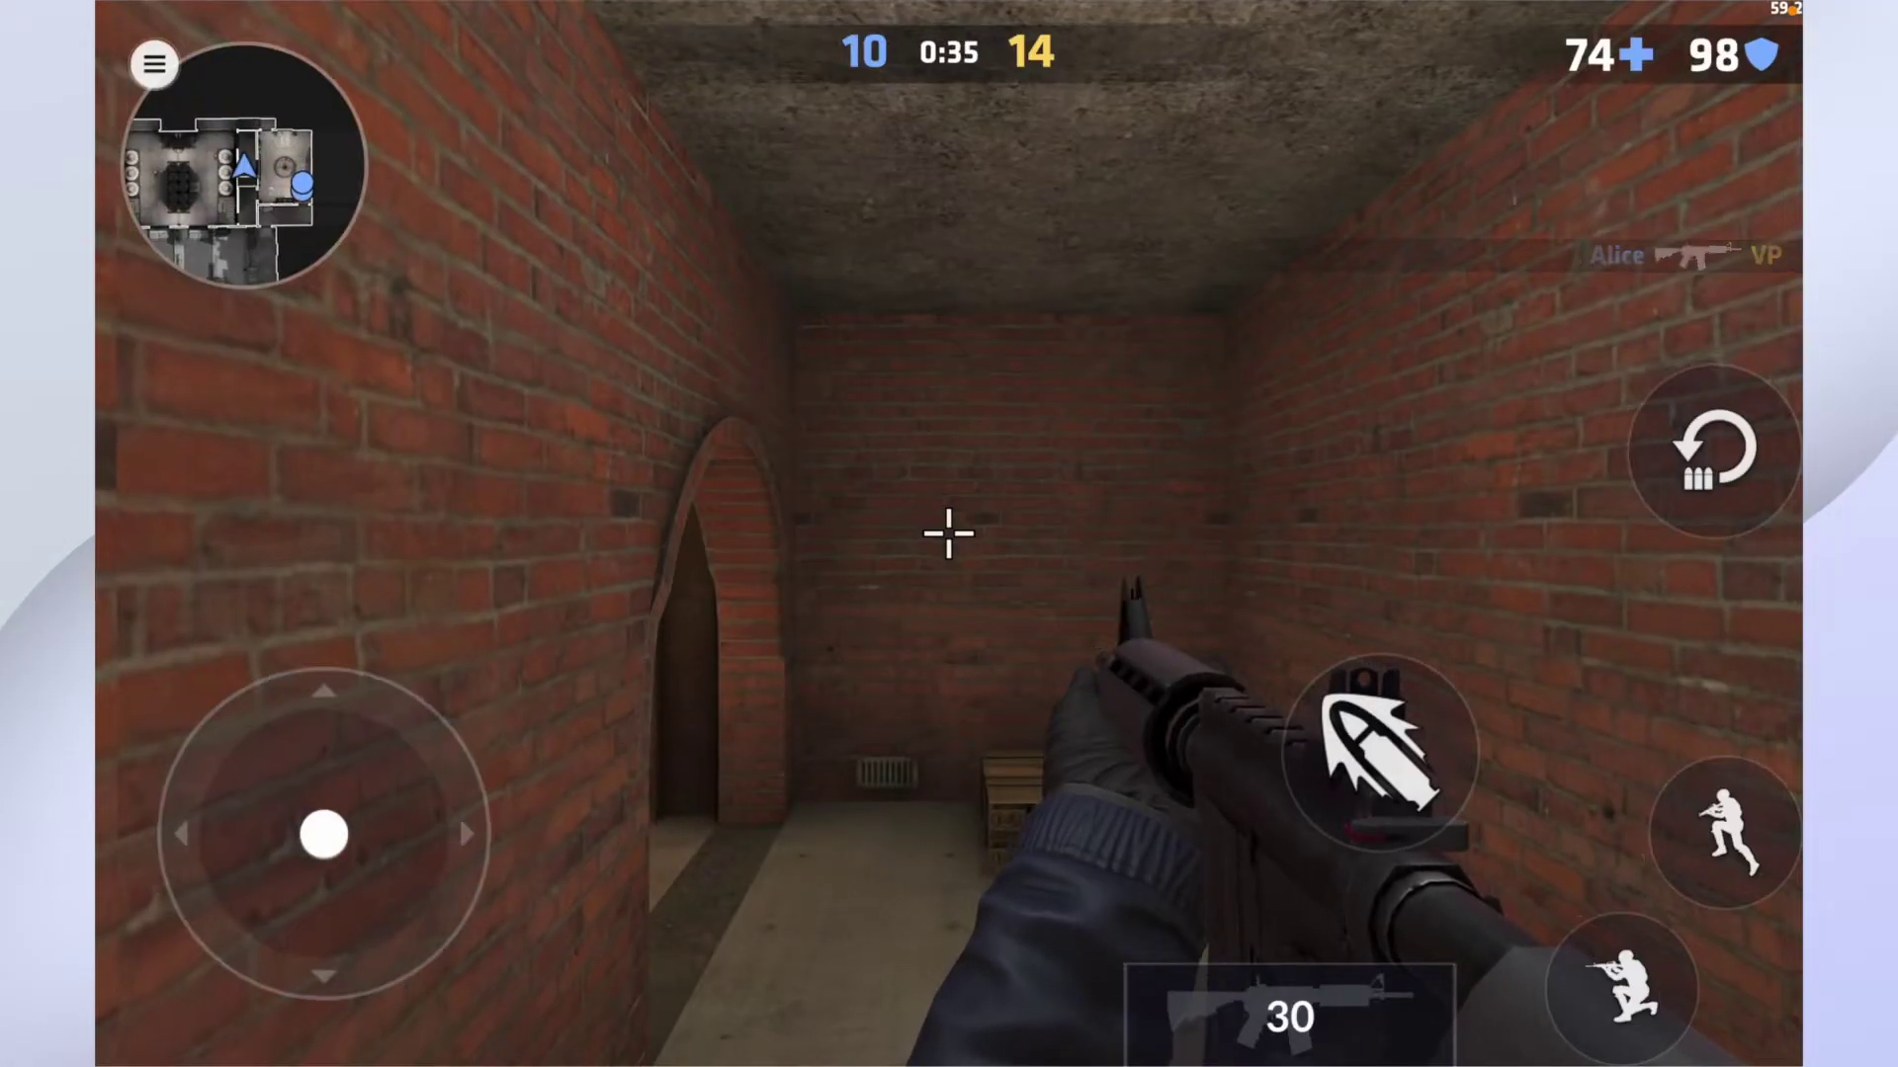
key("w")
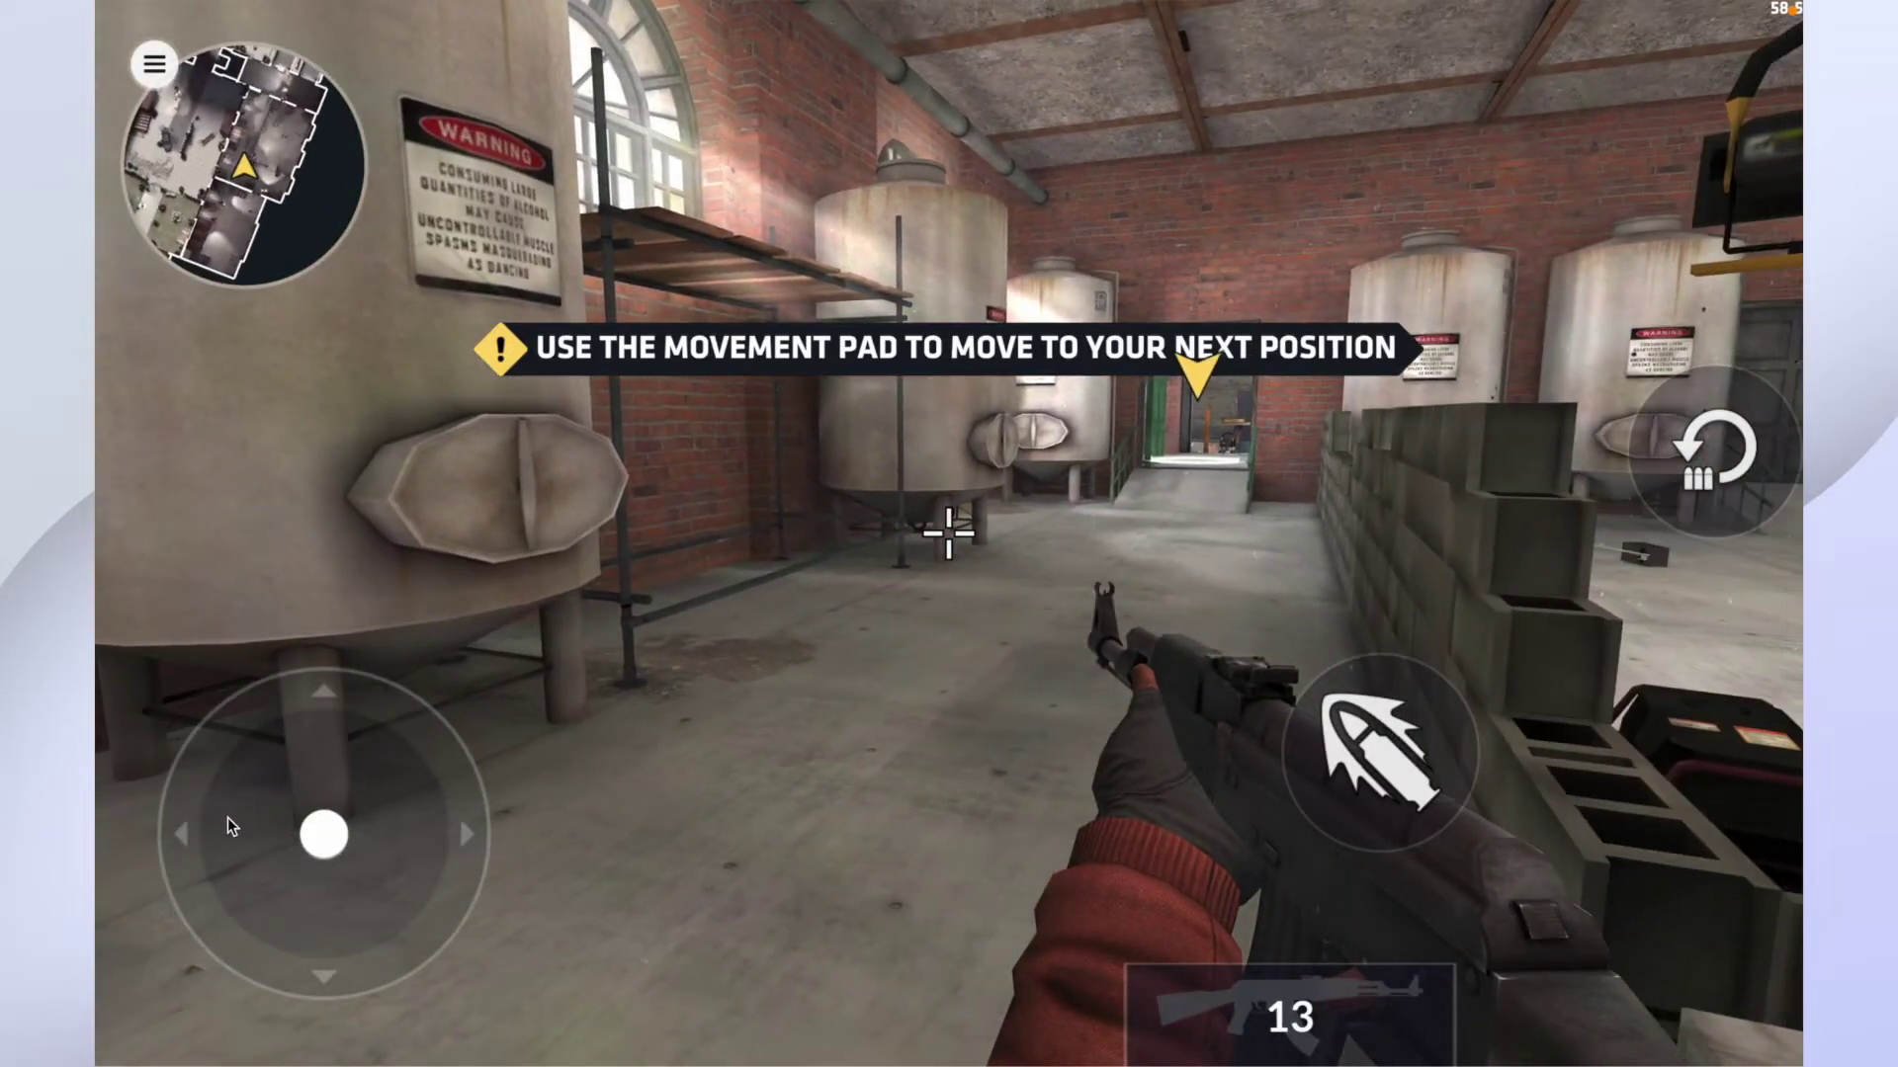
key("w")
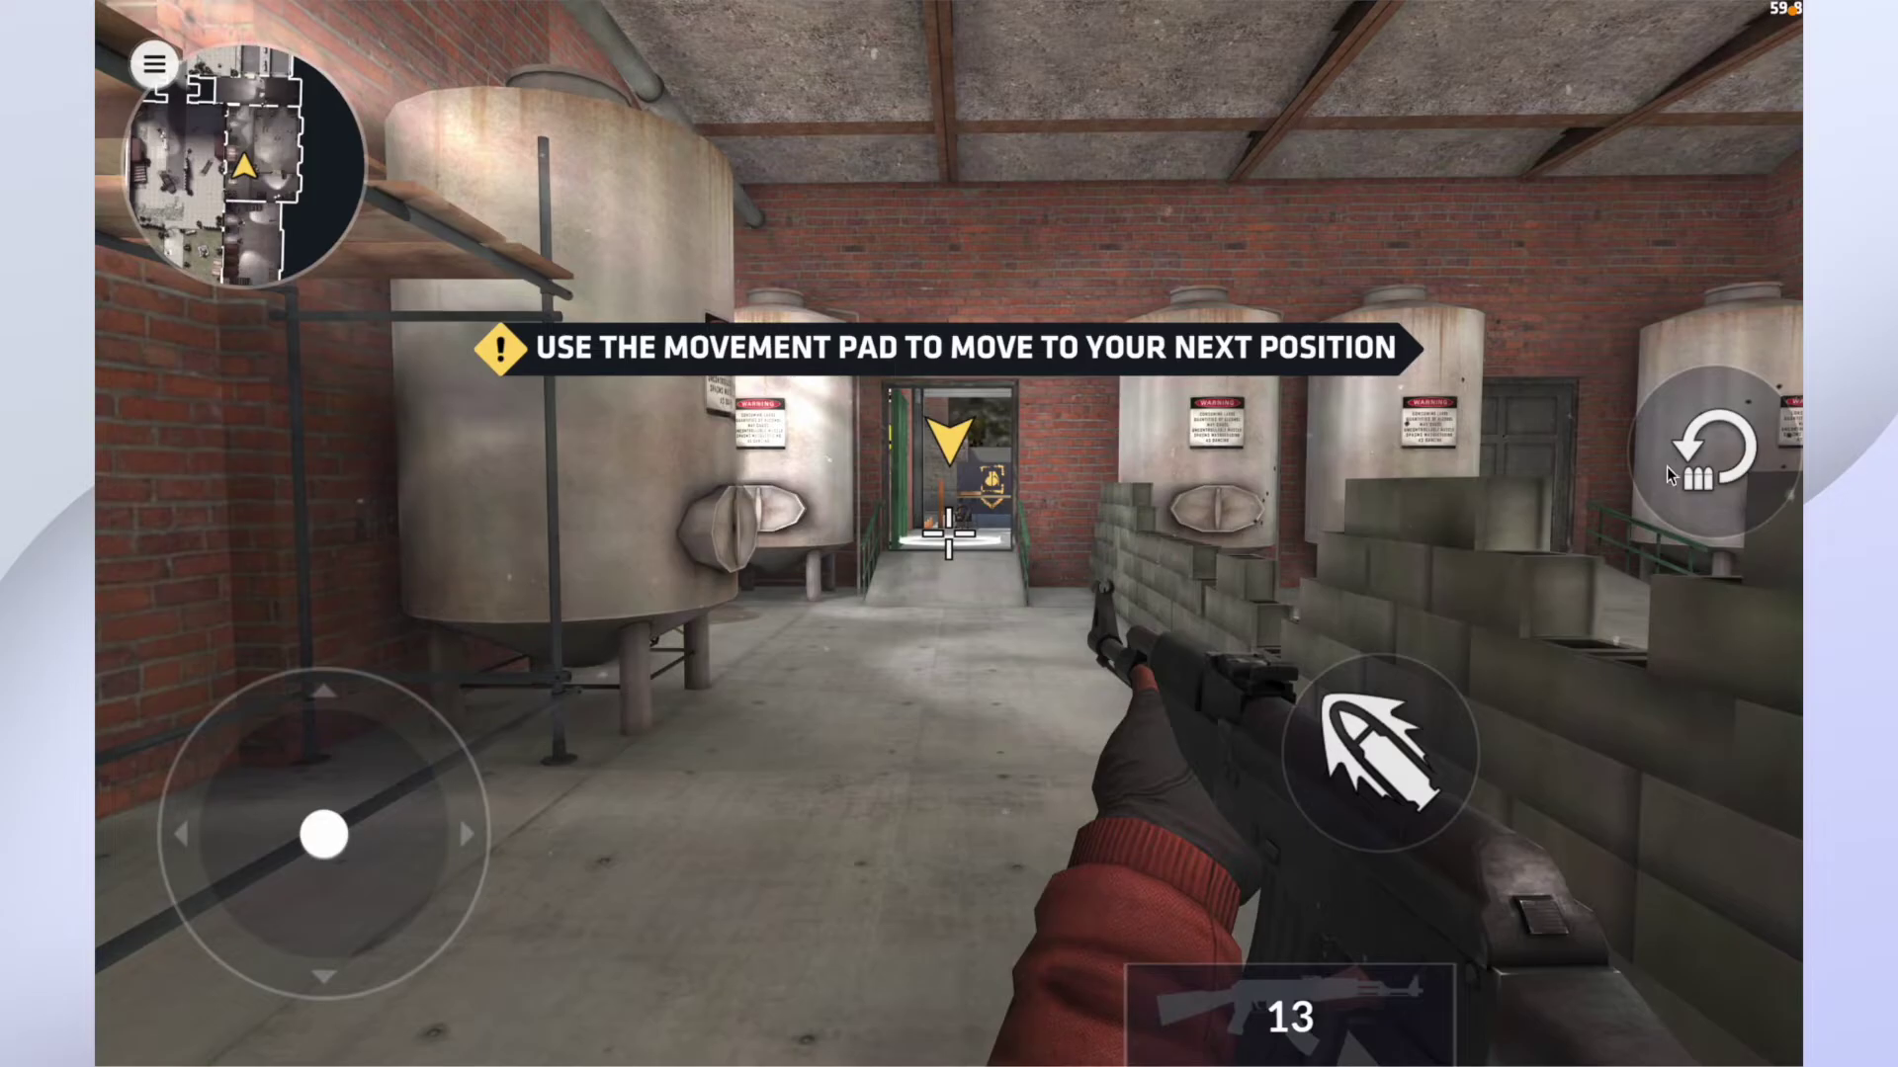
Place the WASD joystick mapping over the movement pad and map B to the shopping cart icon.
left_click_drag(121, 883, 316, 651)
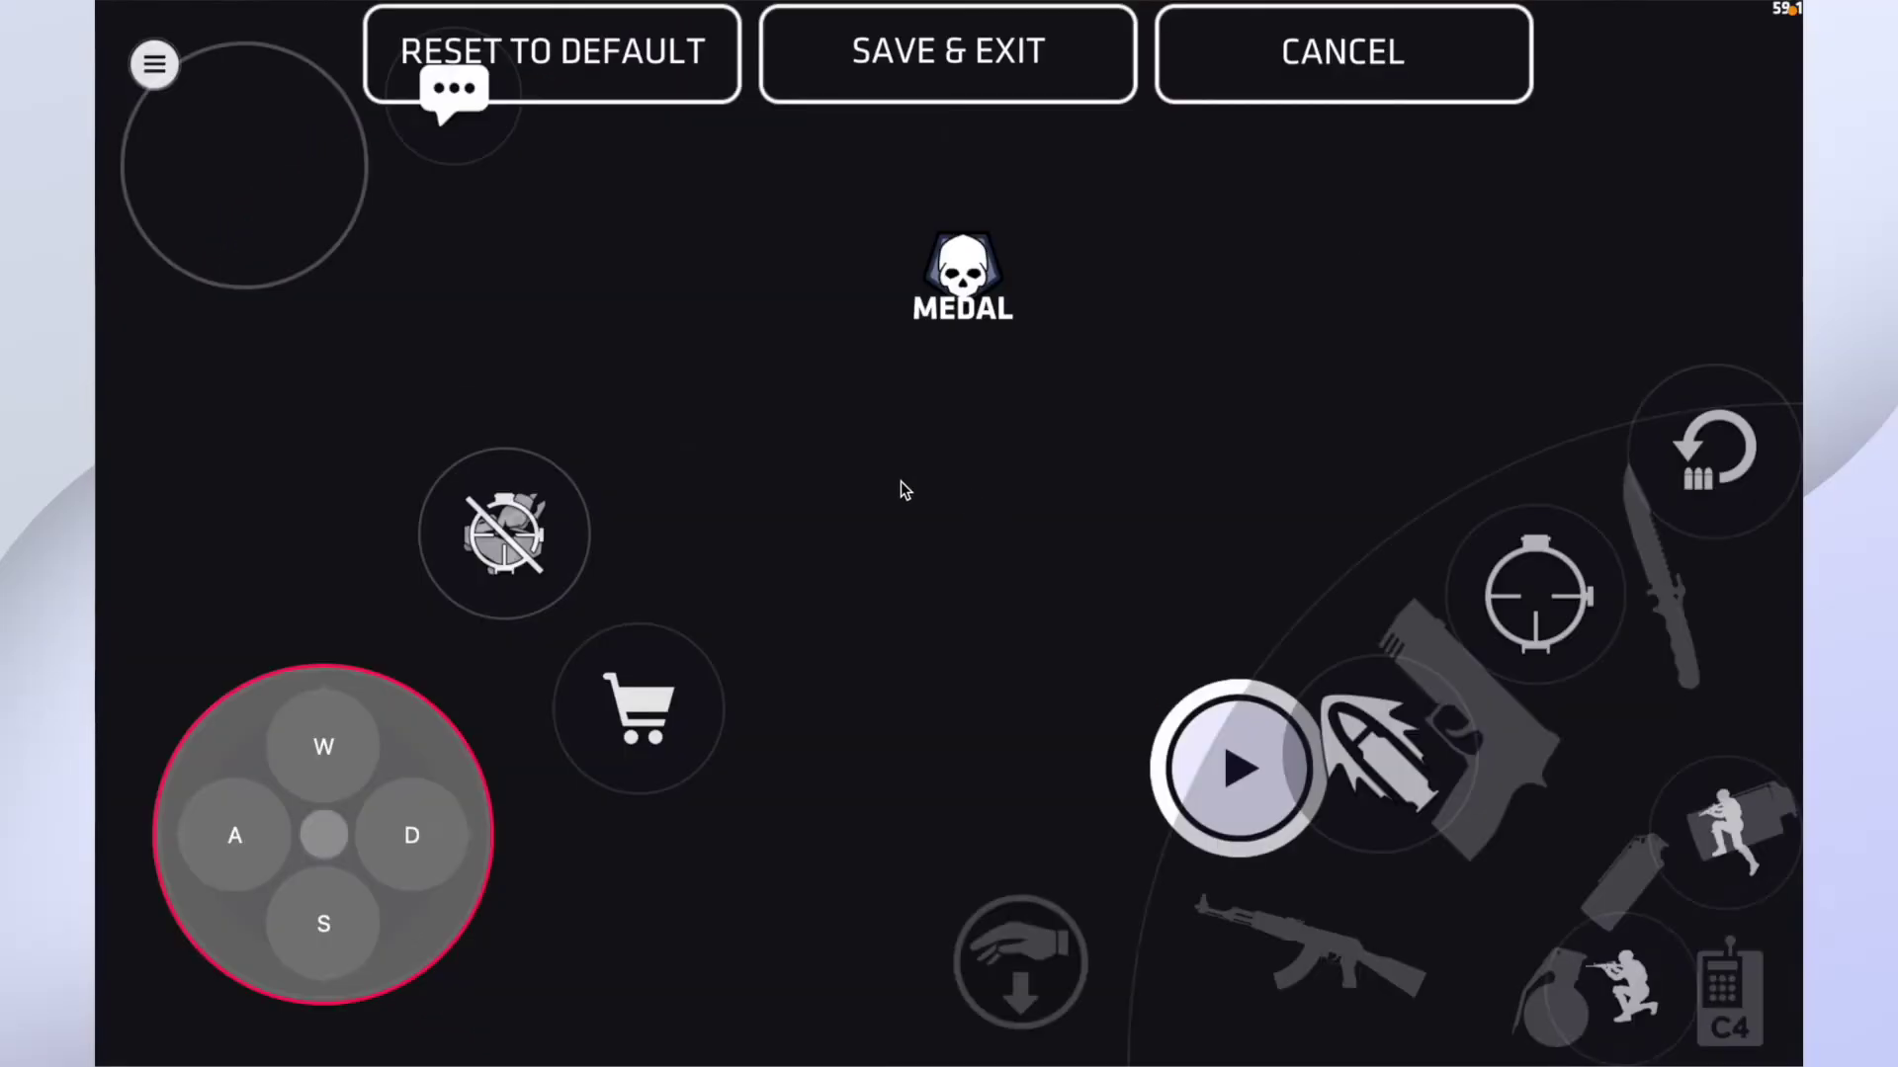
left_click(898, 478)
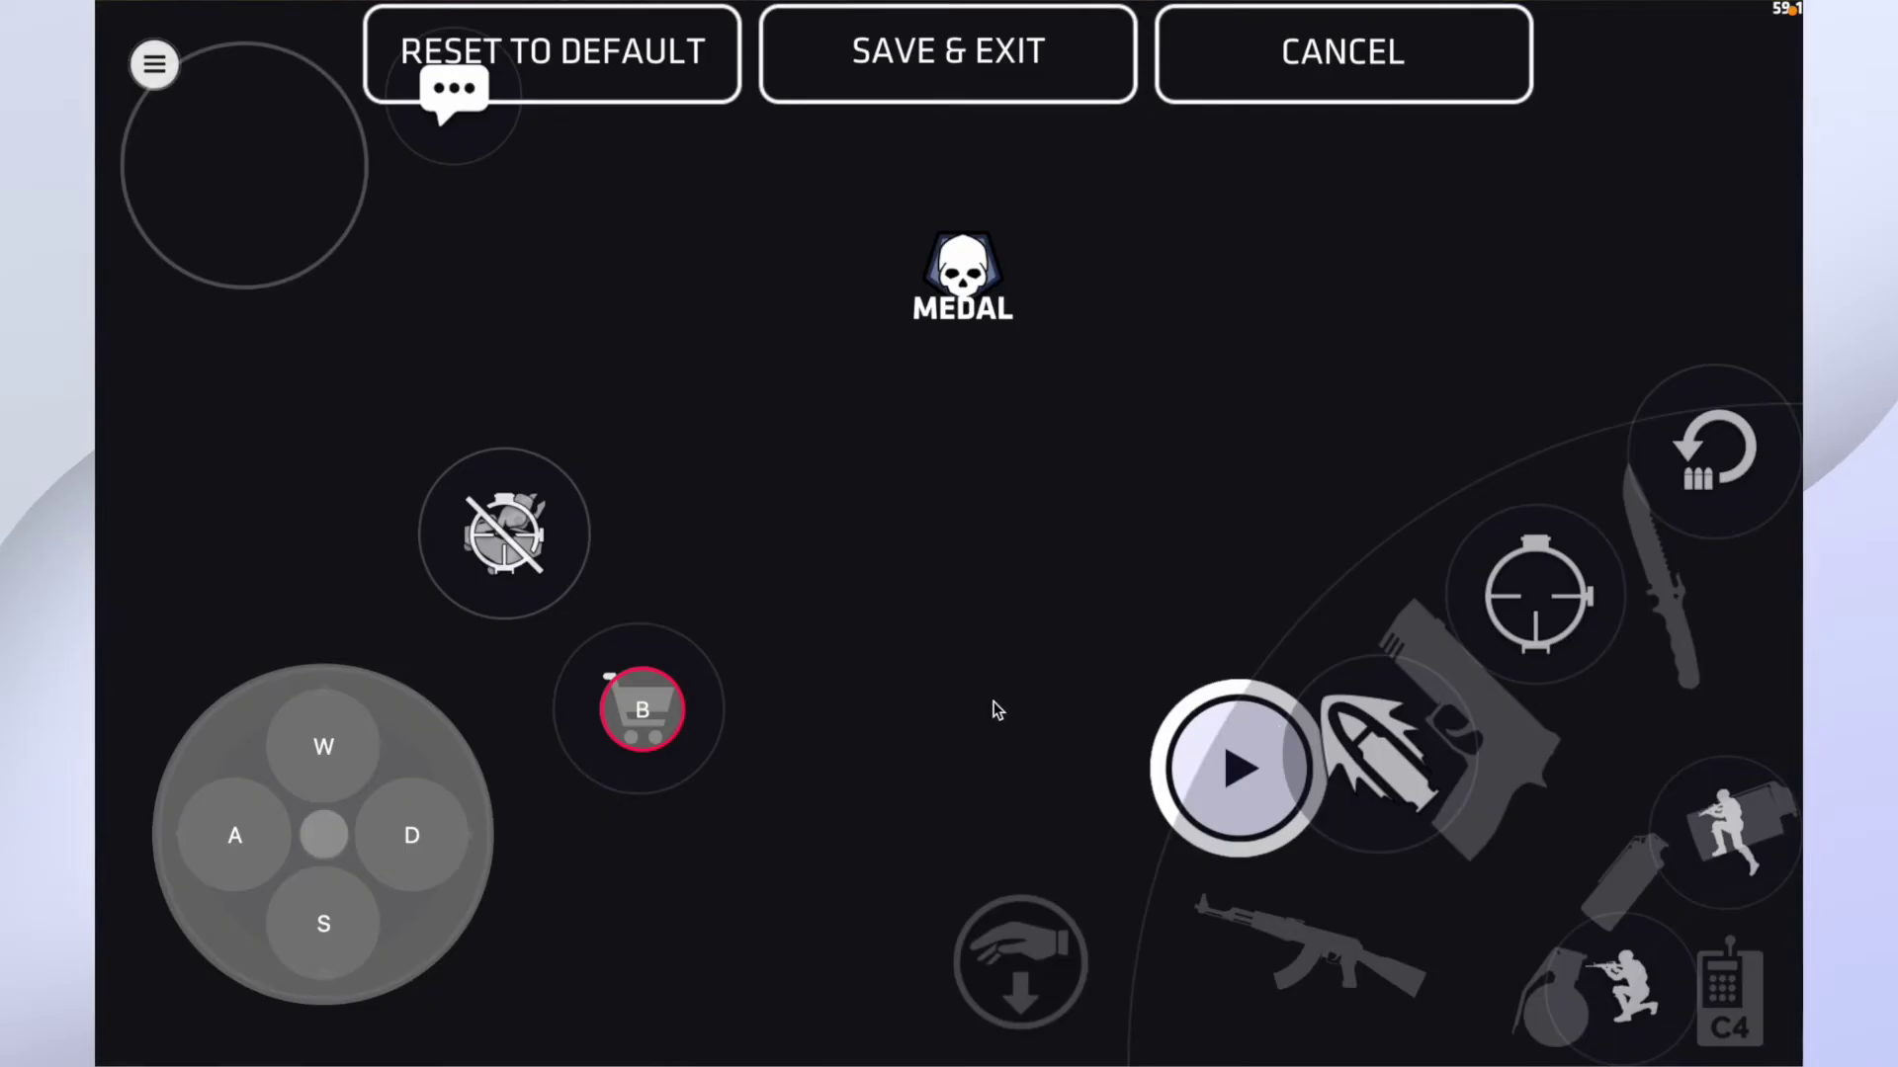
Rebind the cart mapping to Space, move it onto the running figure icon, and put a new V mapping on the cart.
left_click(997, 710)
left_click(993, 643)
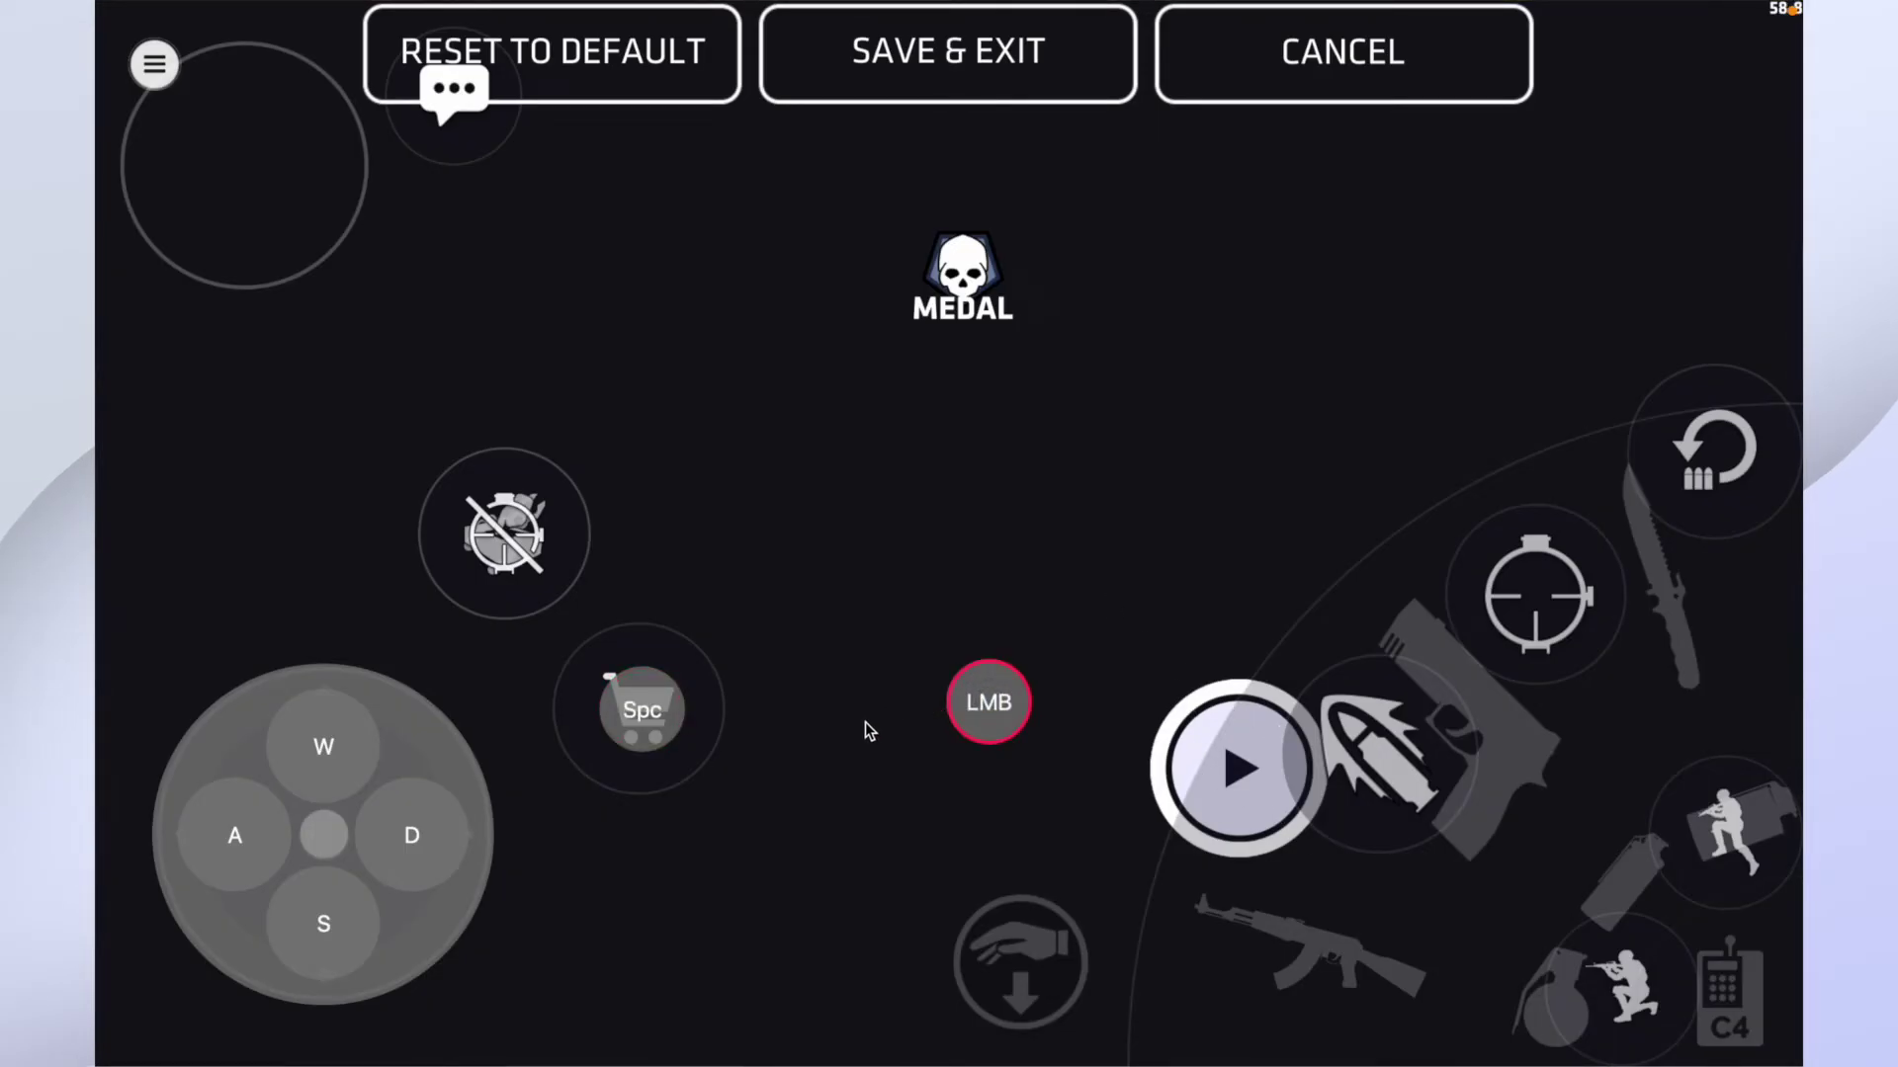
left_click_drag(632, 744, 1741, 858)
left_click_drag(984, 709, 612, 707)
left_click(881, 699)
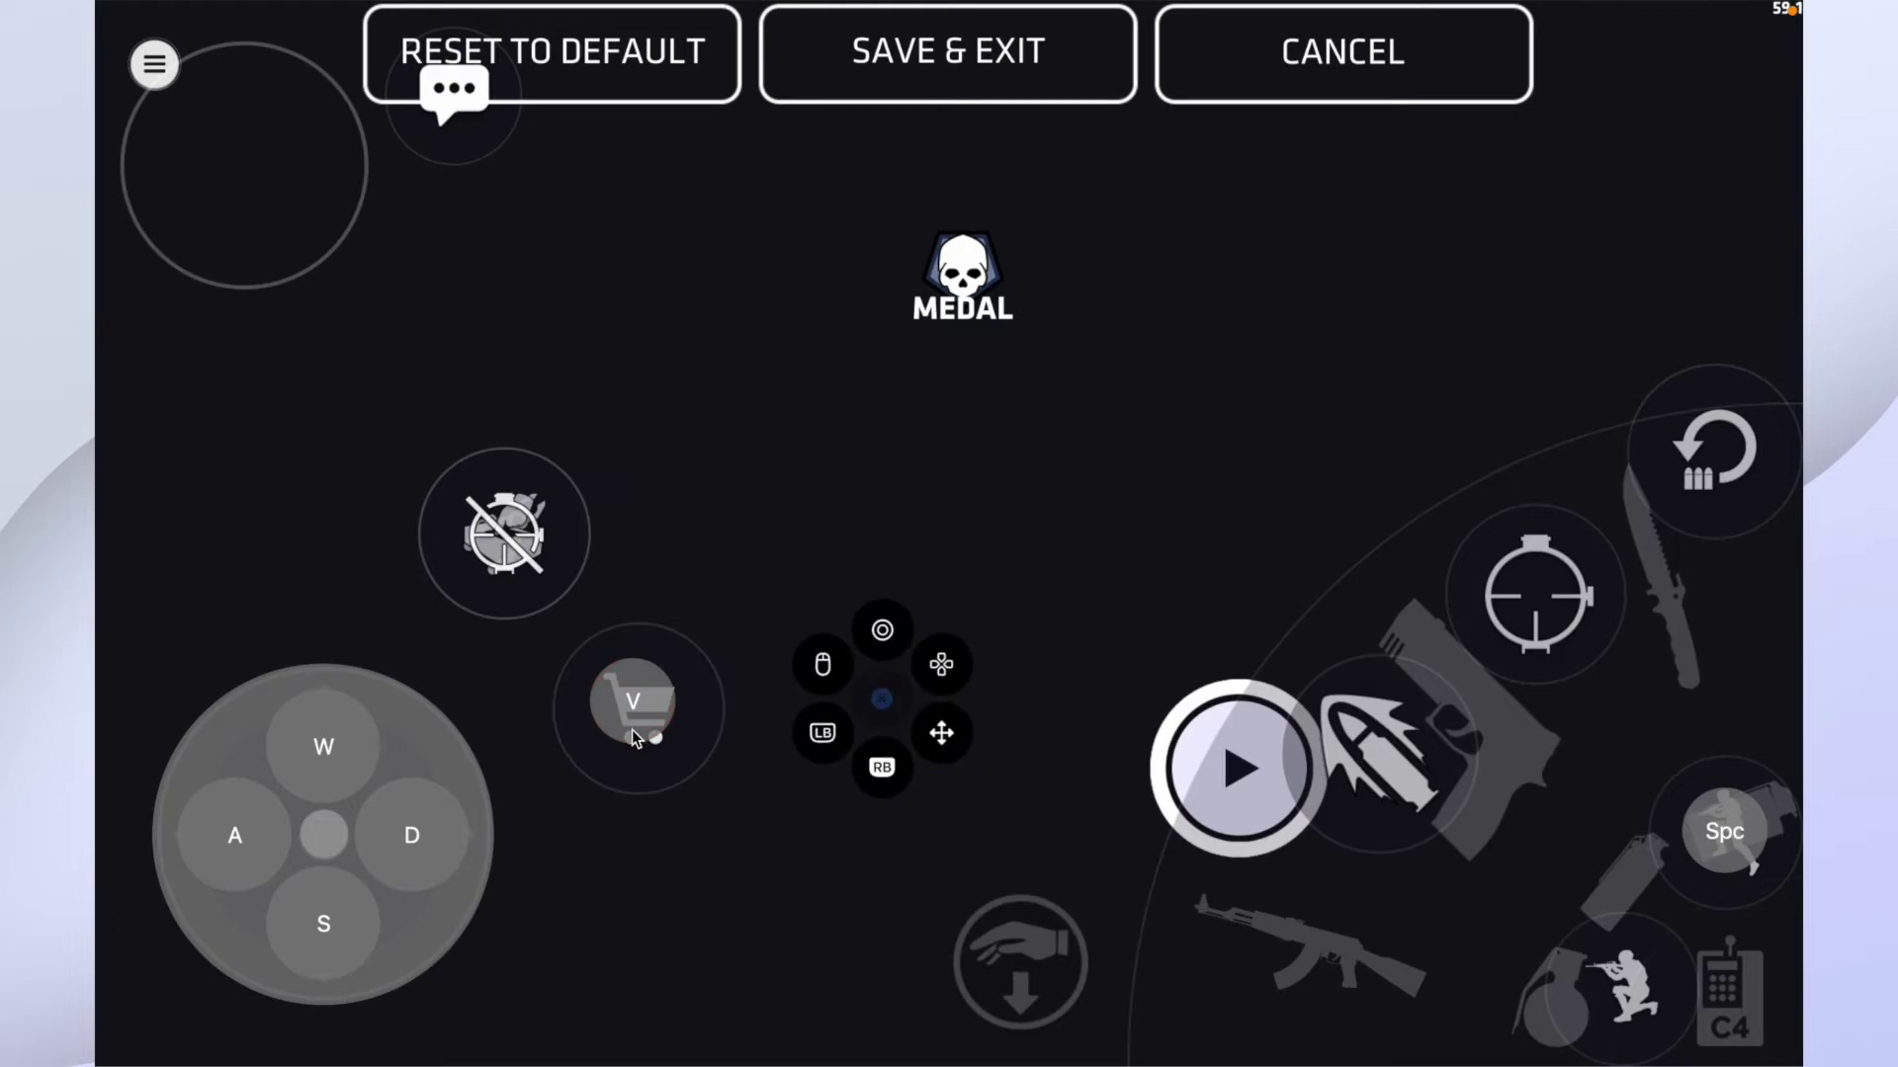
left_click(882, 704)
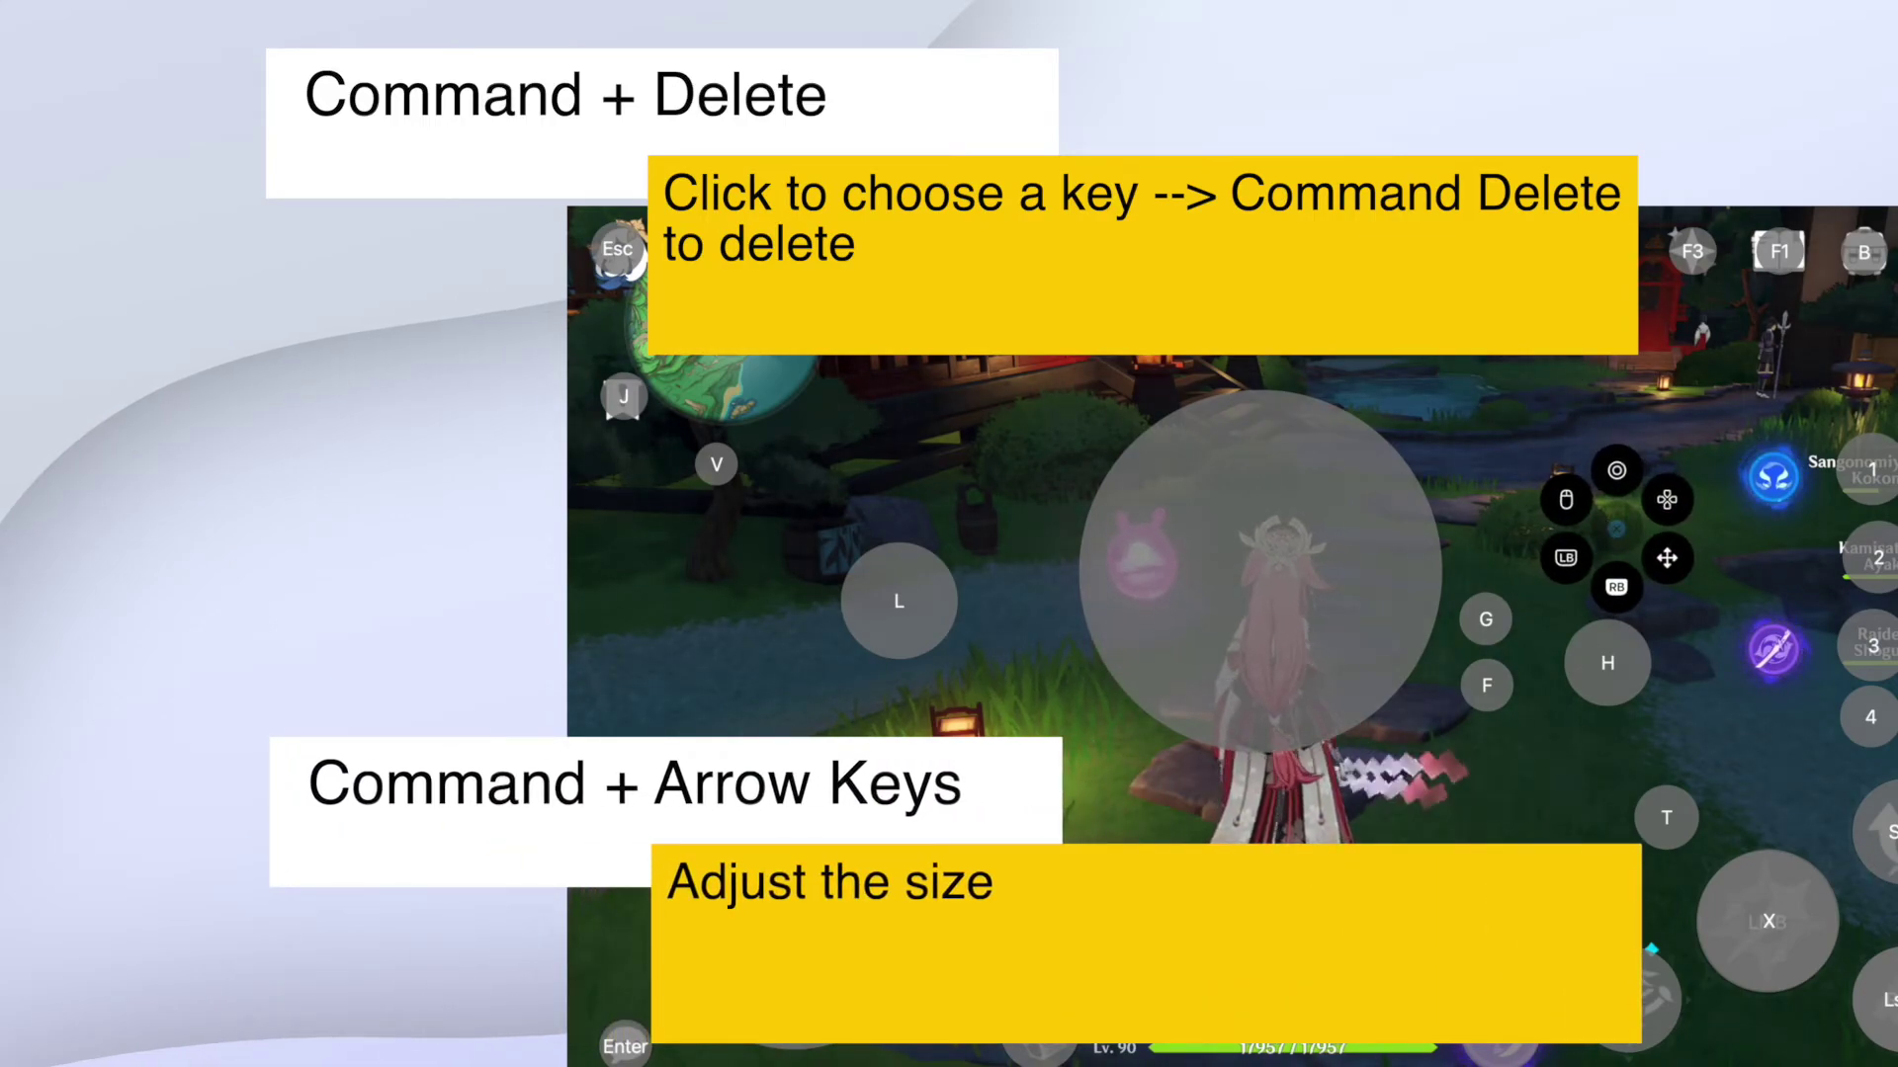
Resize the large circular mapping over the Genshin Impact character, shrinking and enlarging it until it is slightly smaller, and deselect it.
left_click(1320, 587)
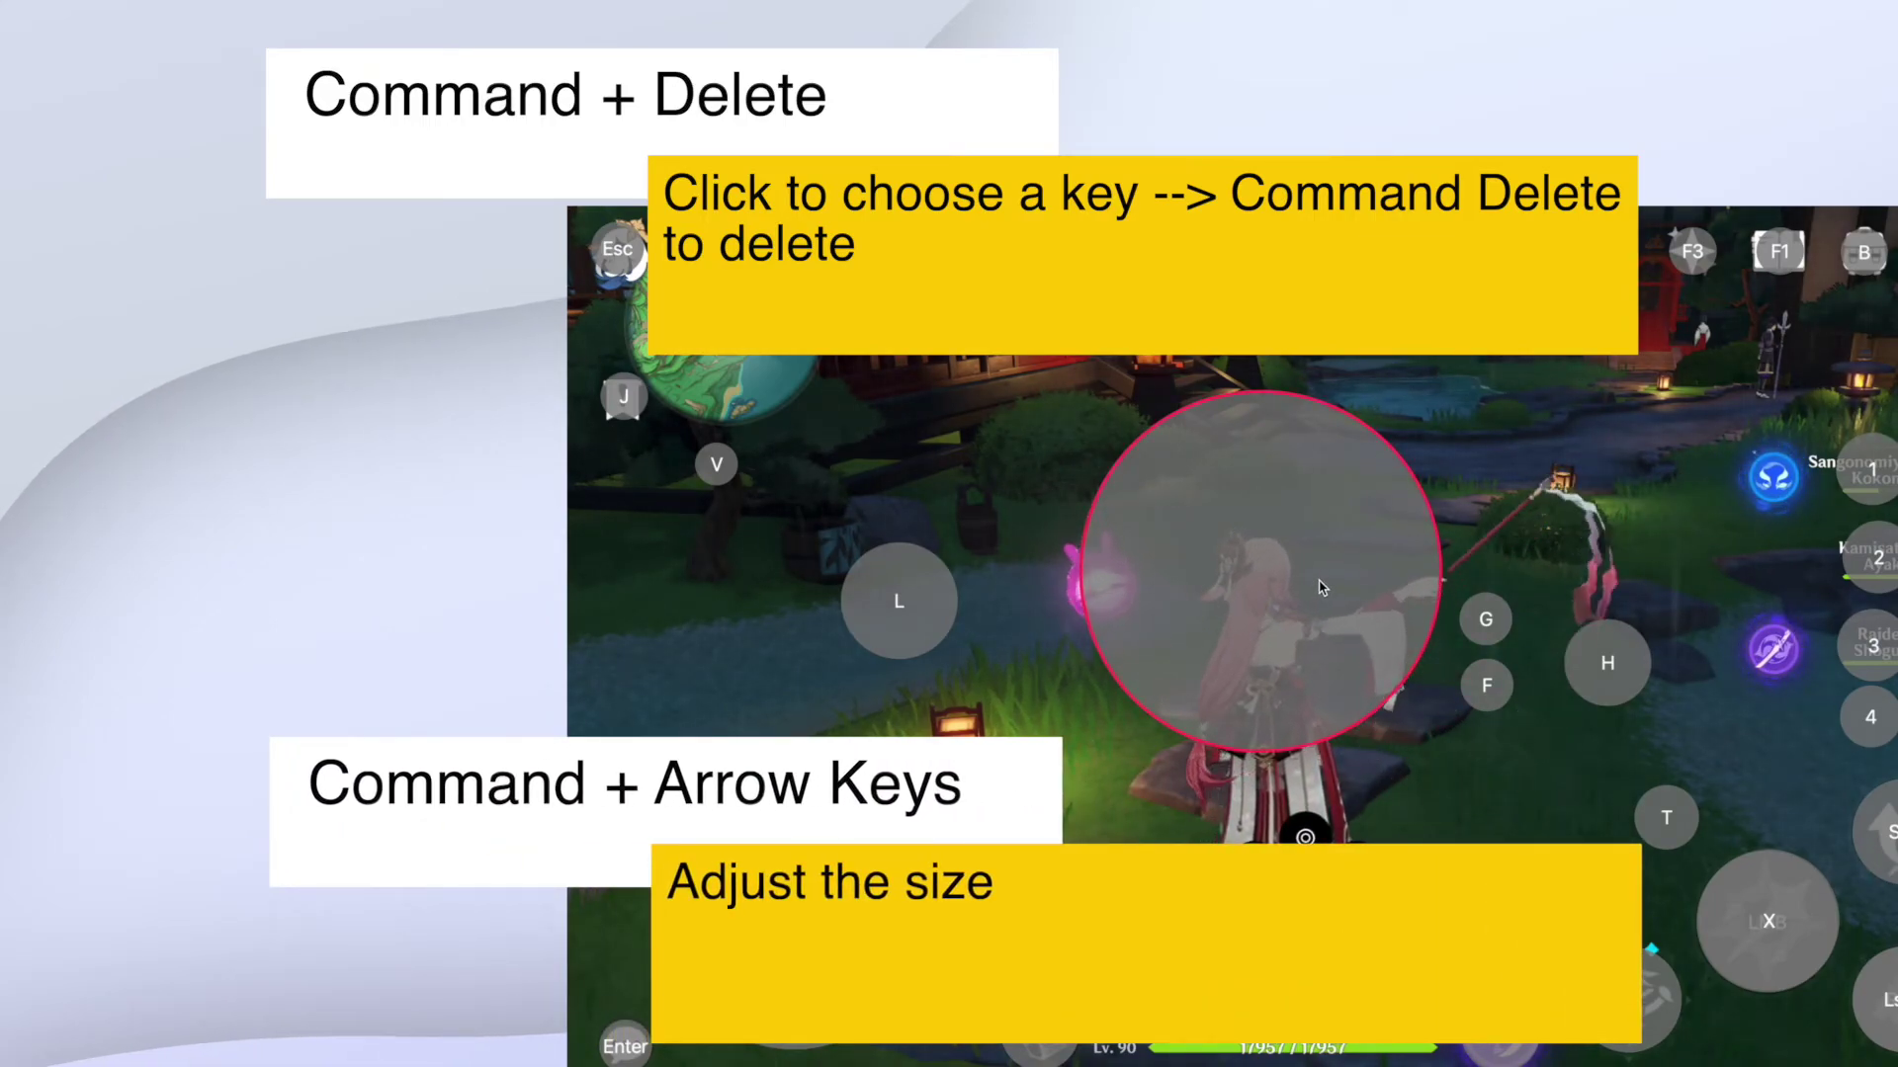
key("super+Down")
key("super+Down")
key("super+Down")
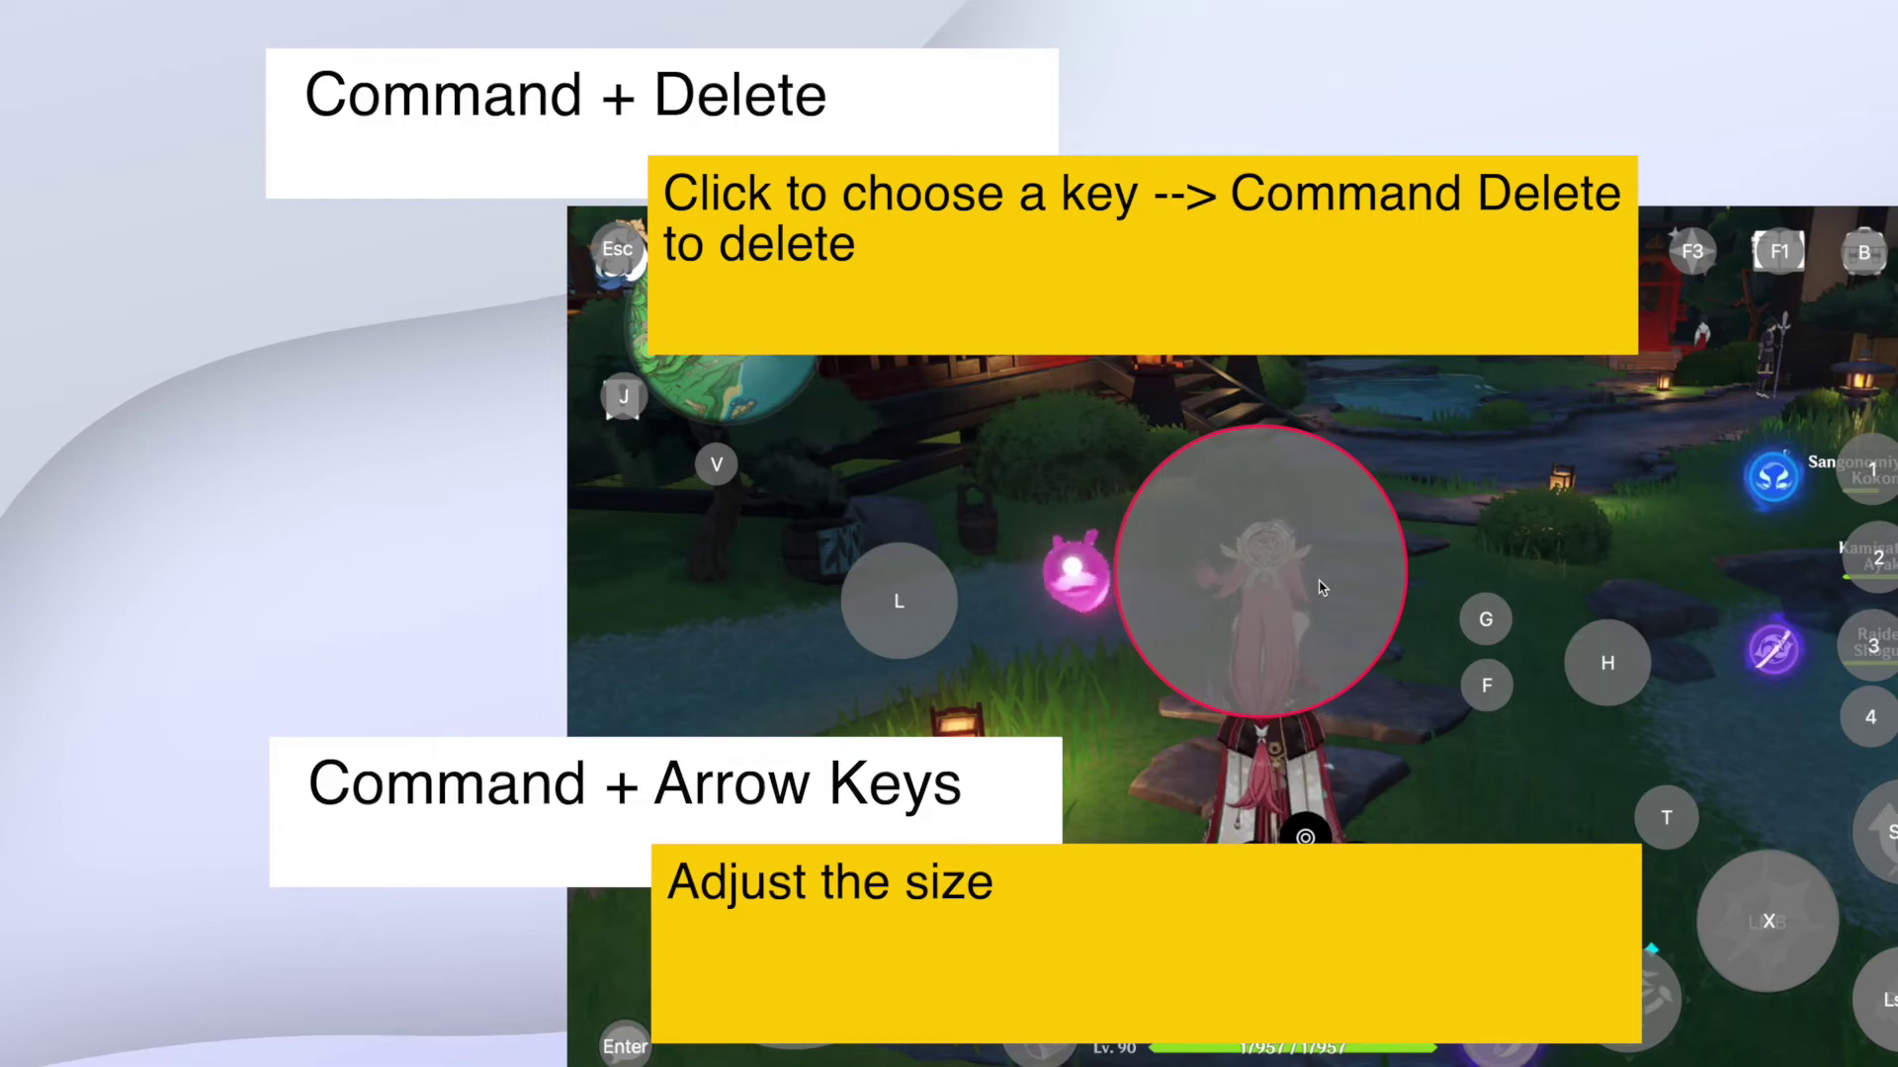
key("super+Down")
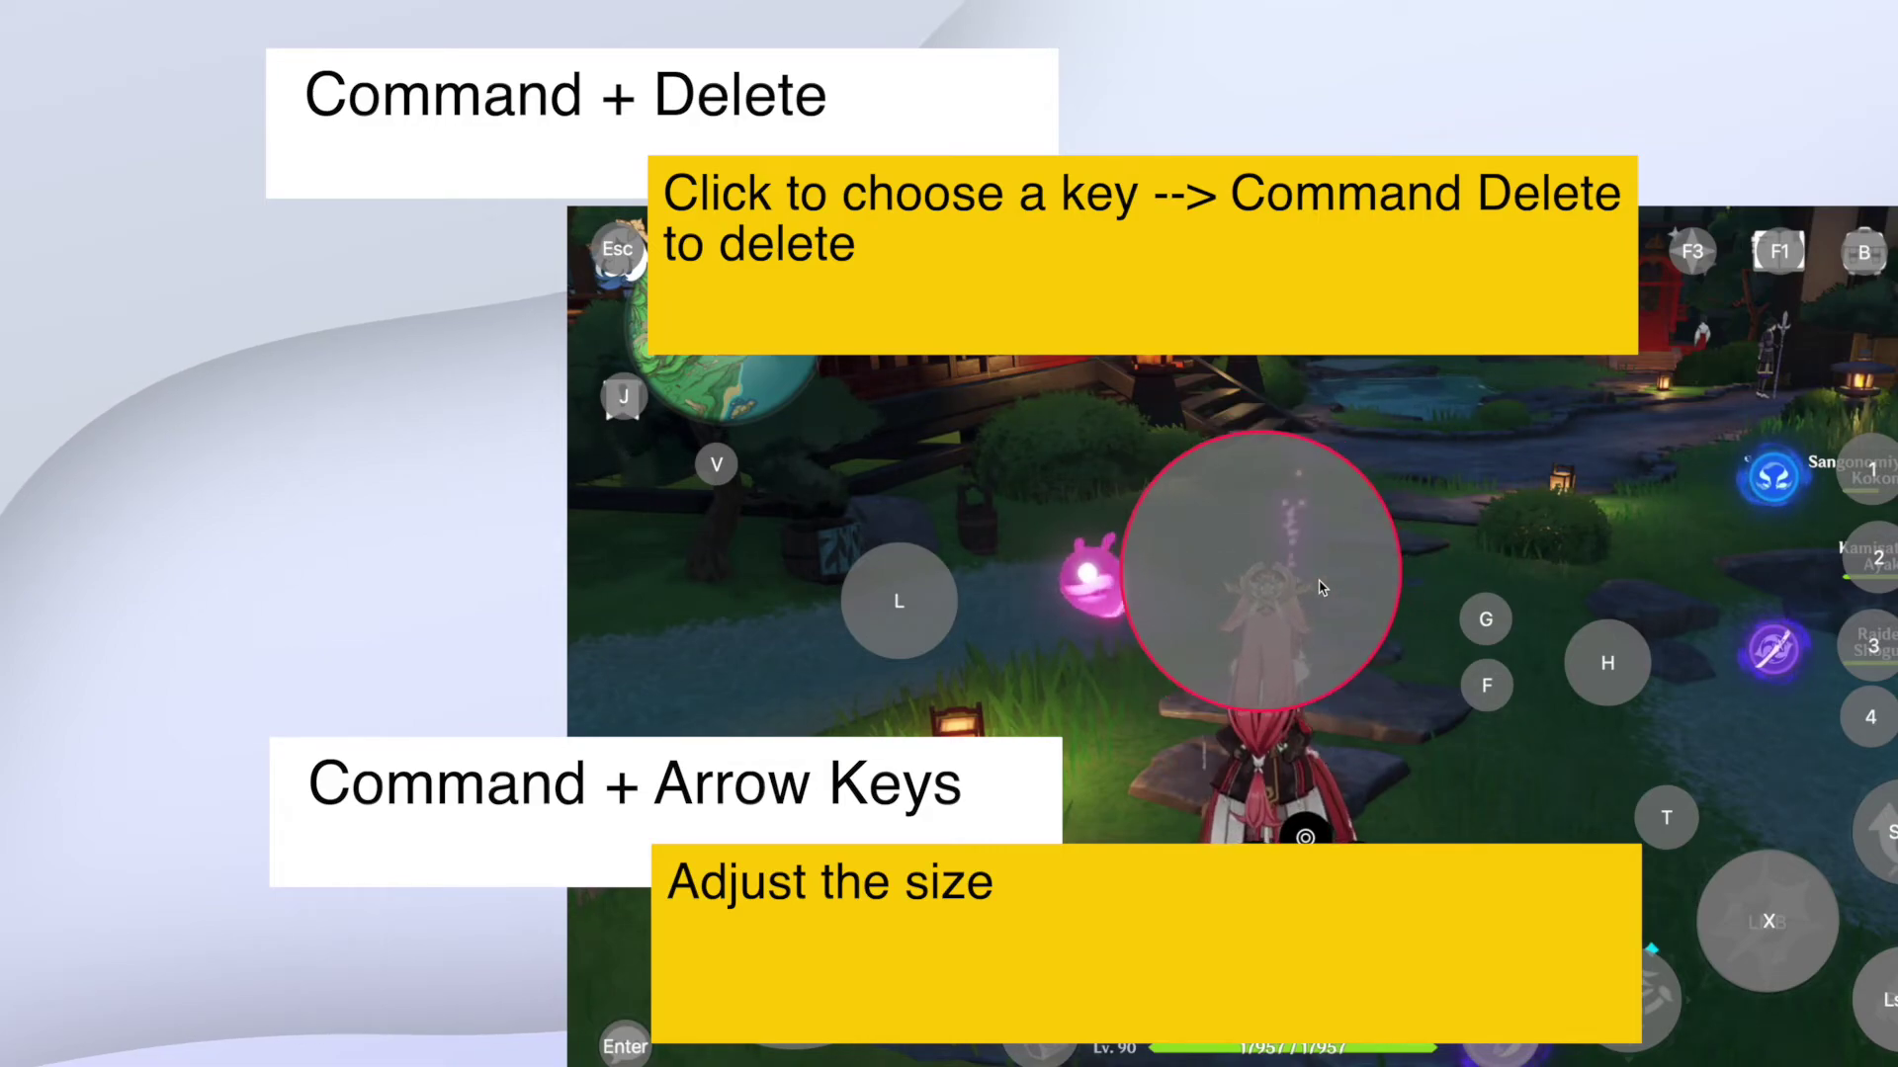
key("super+Up")
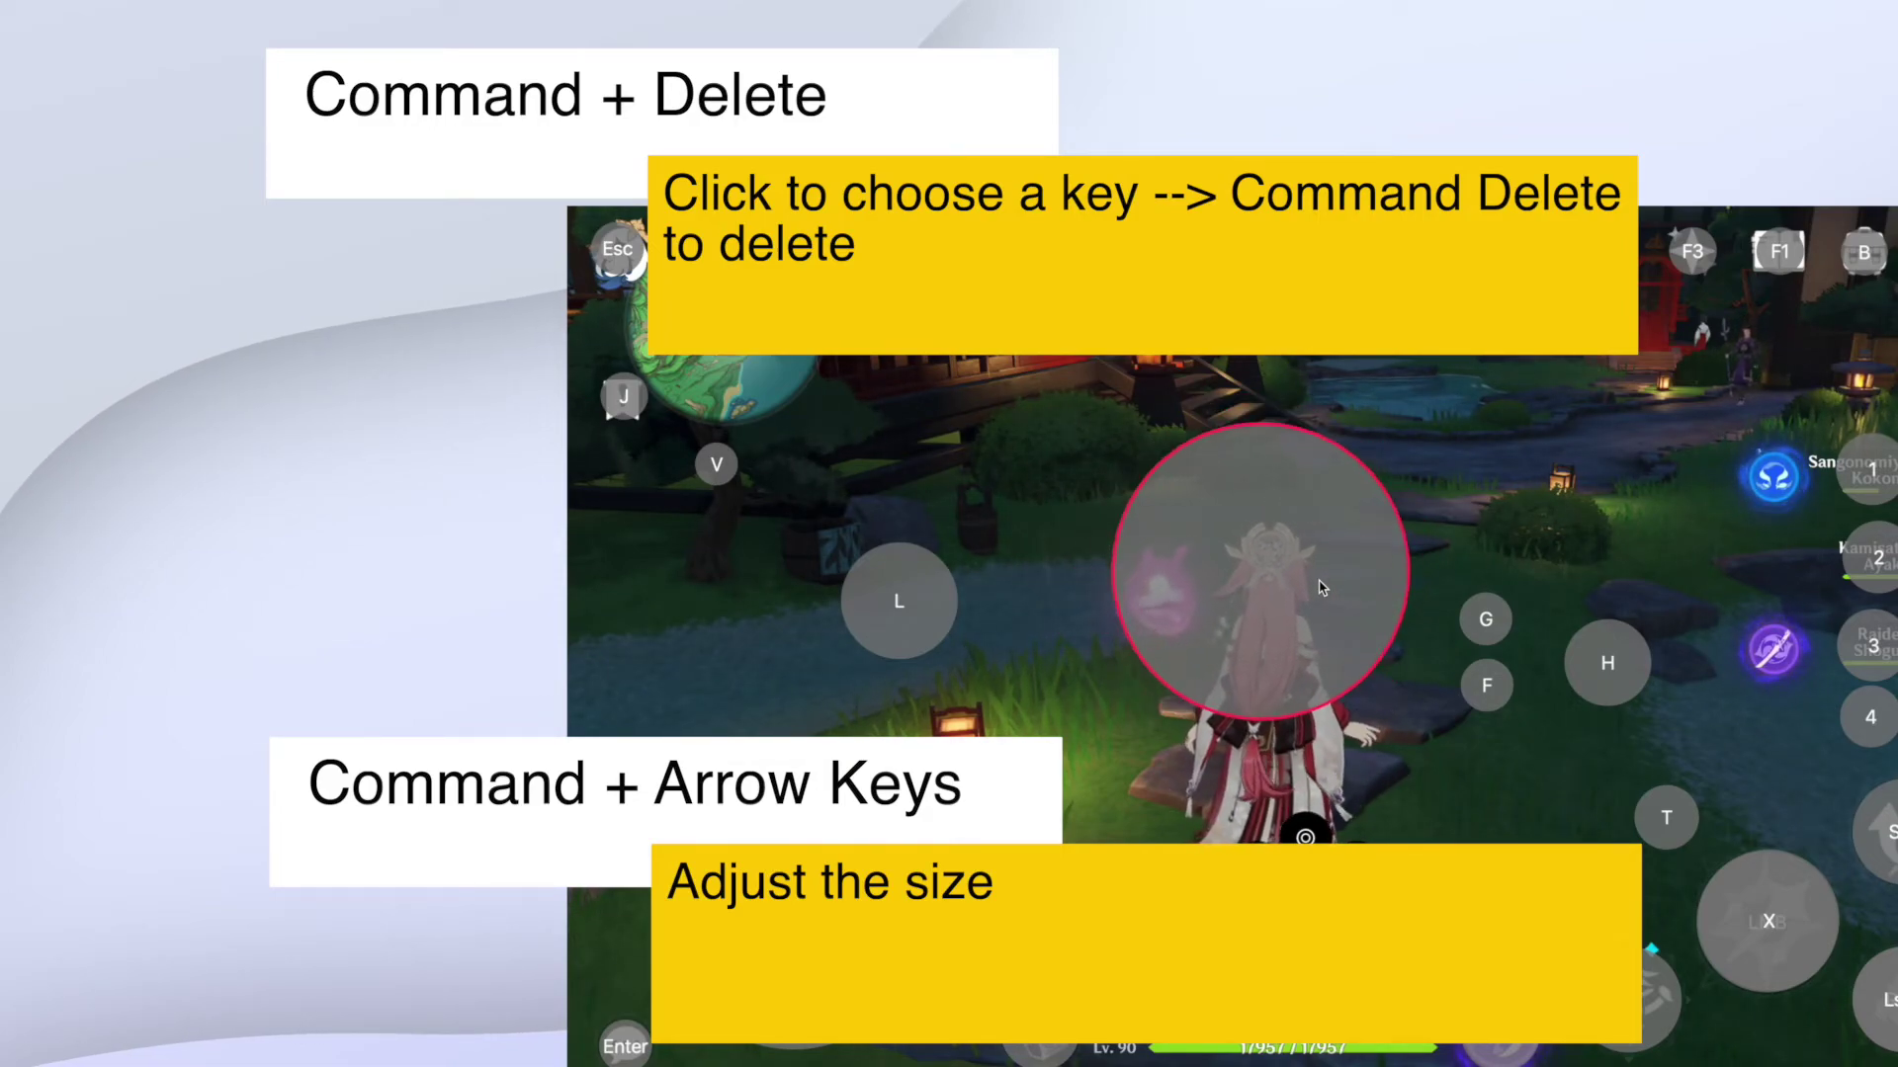
key("super+Up")
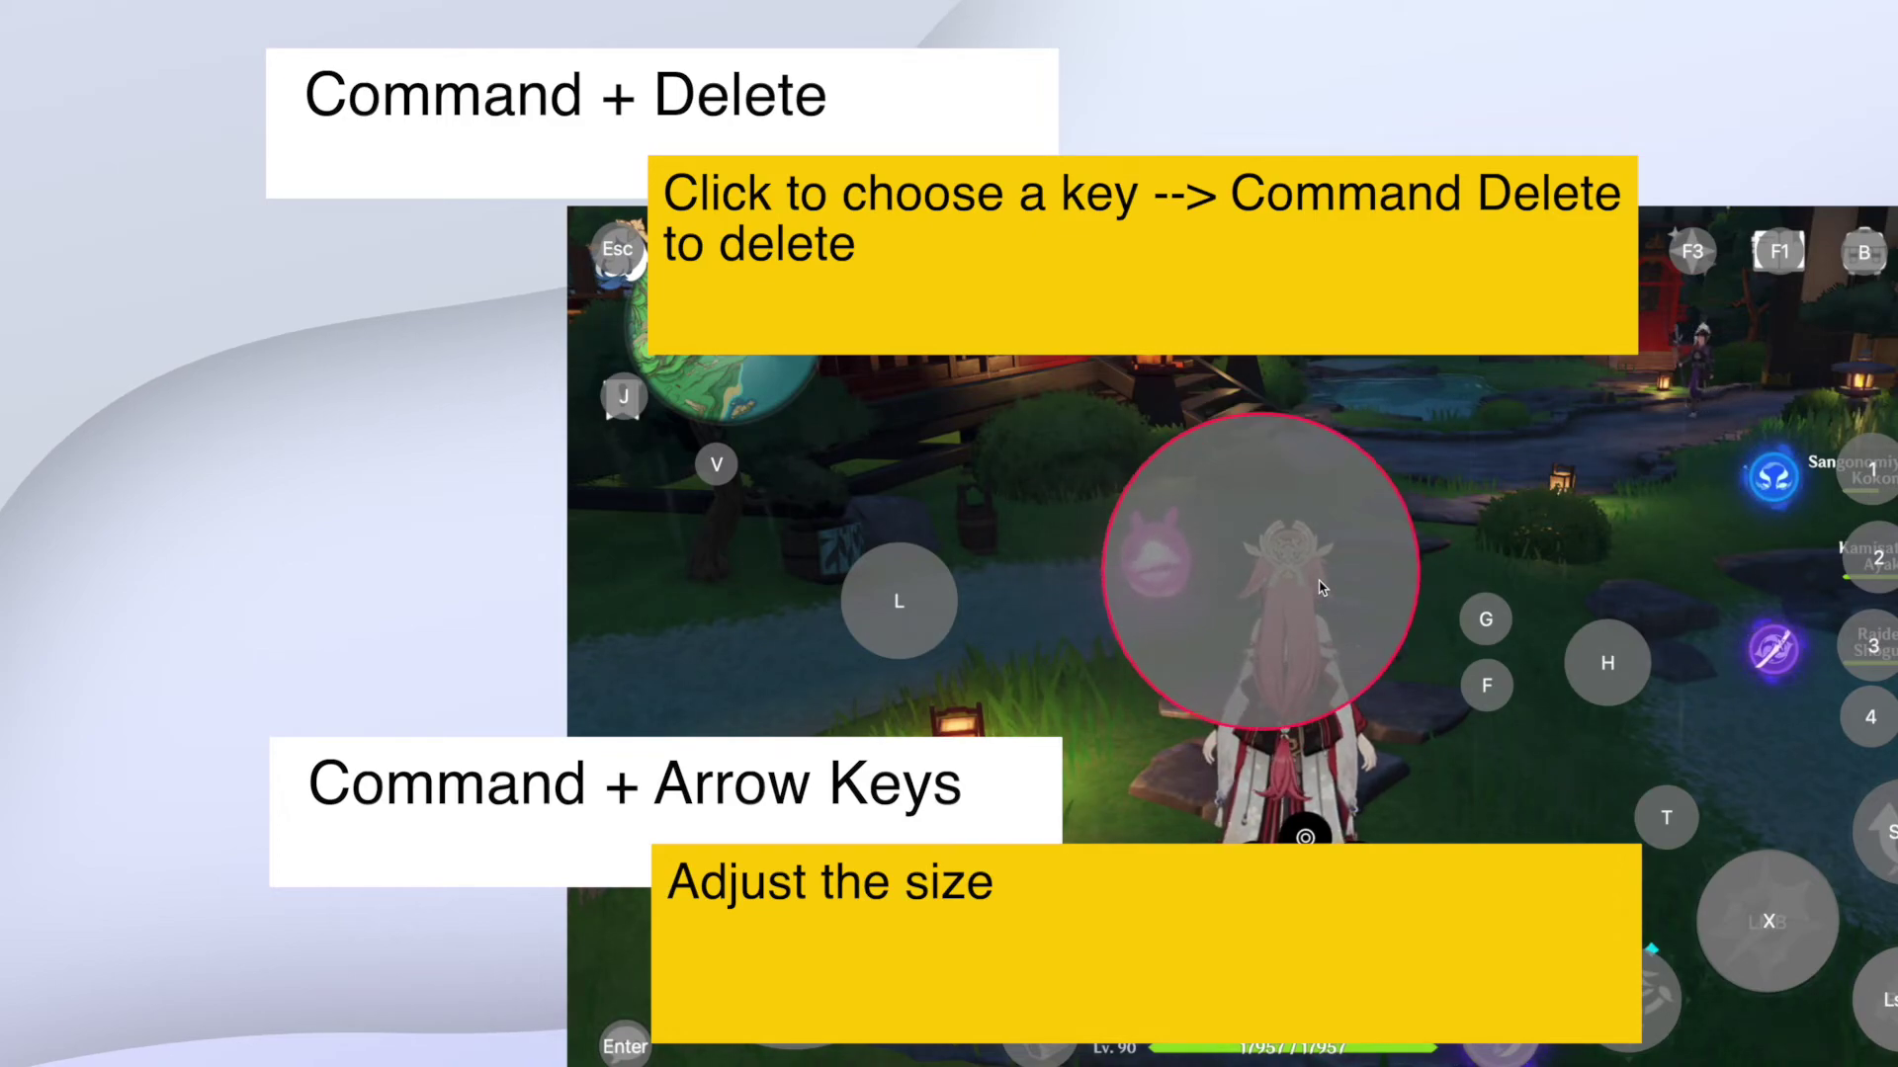
key("super+Up")
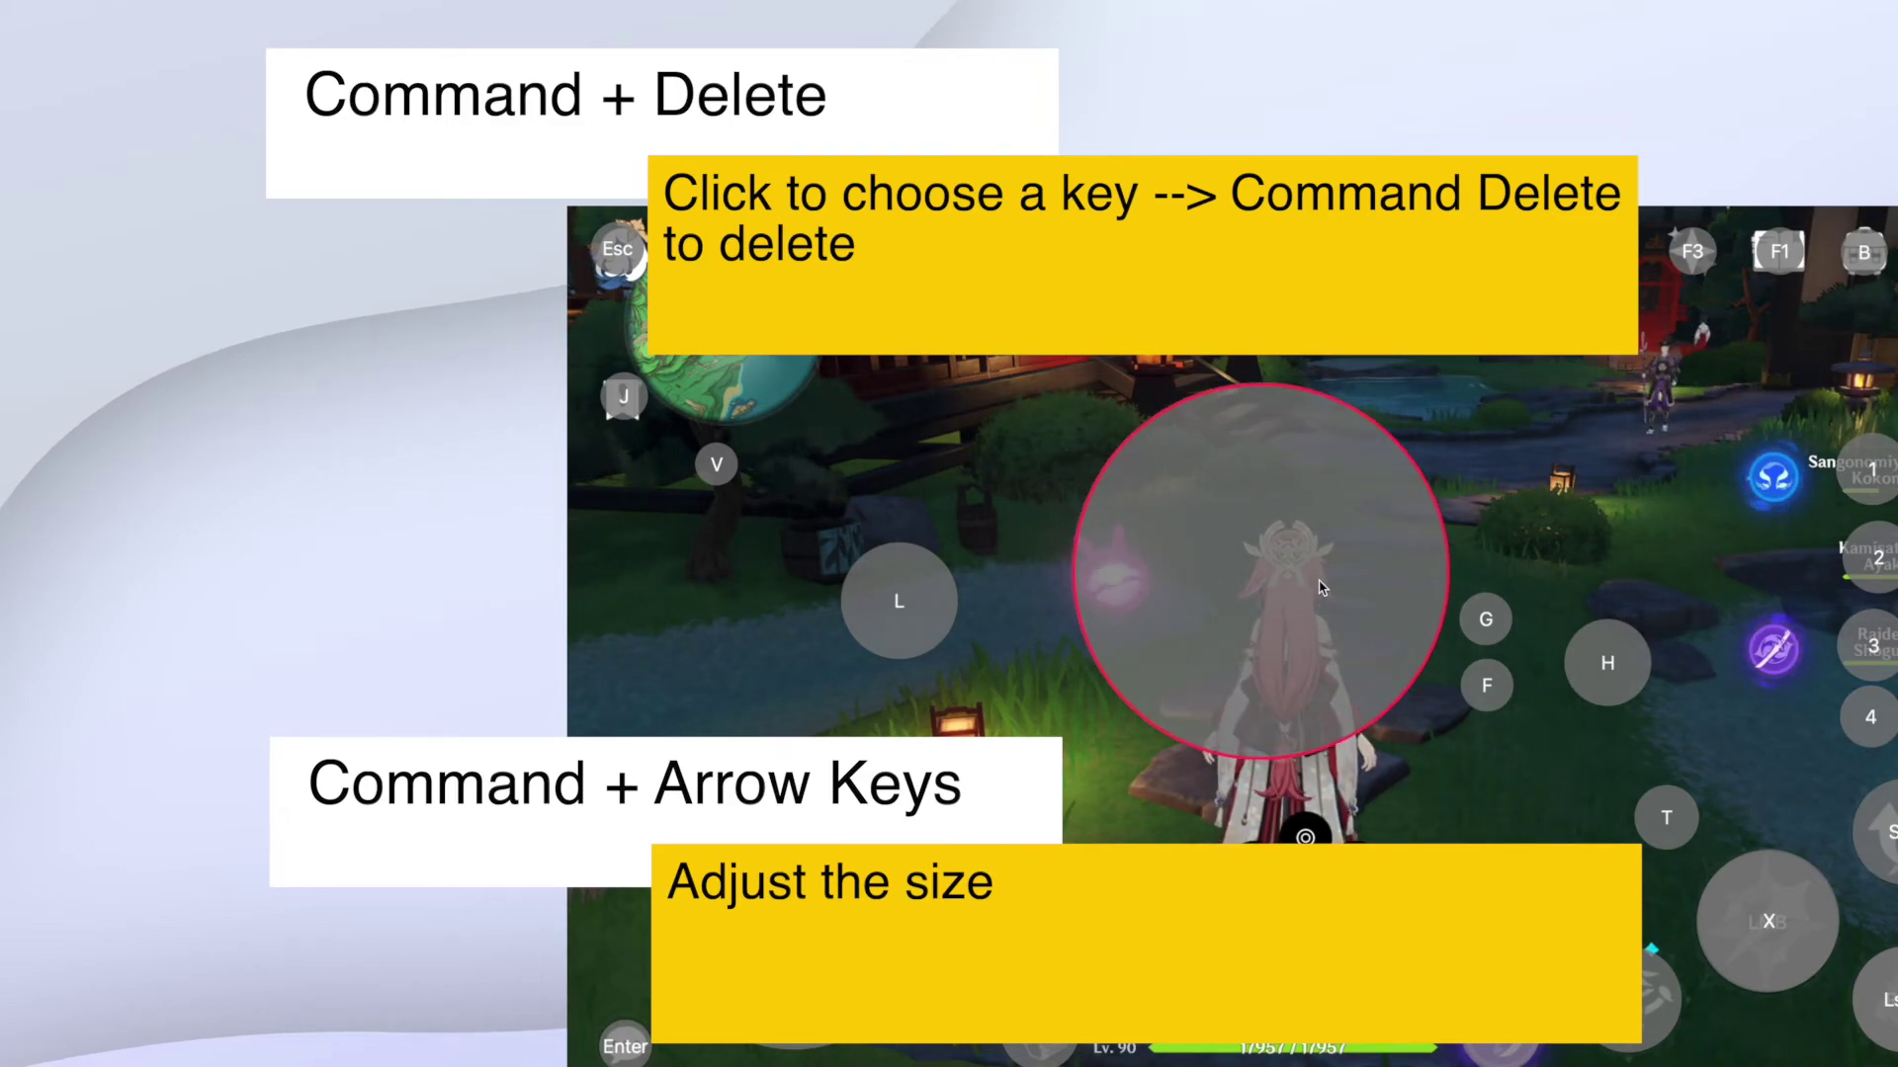
key("super+Up")
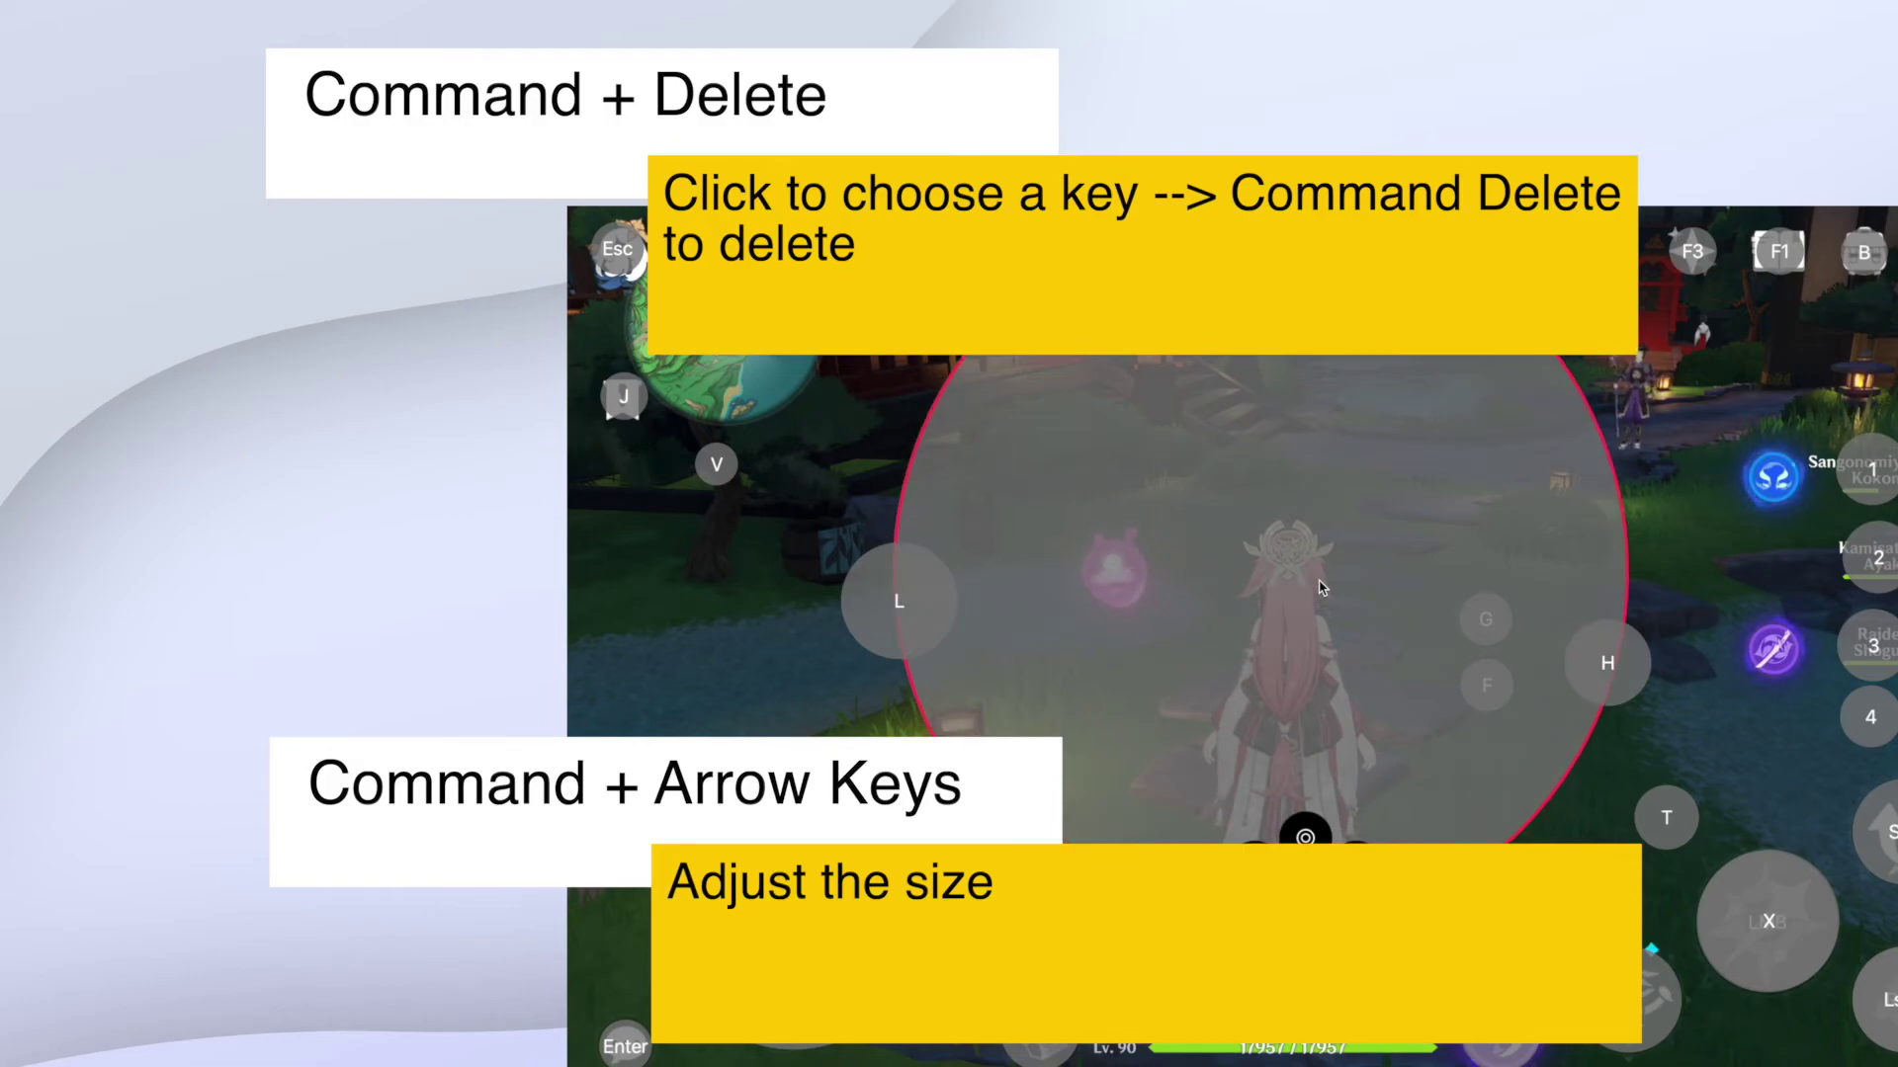
key("super+Down")
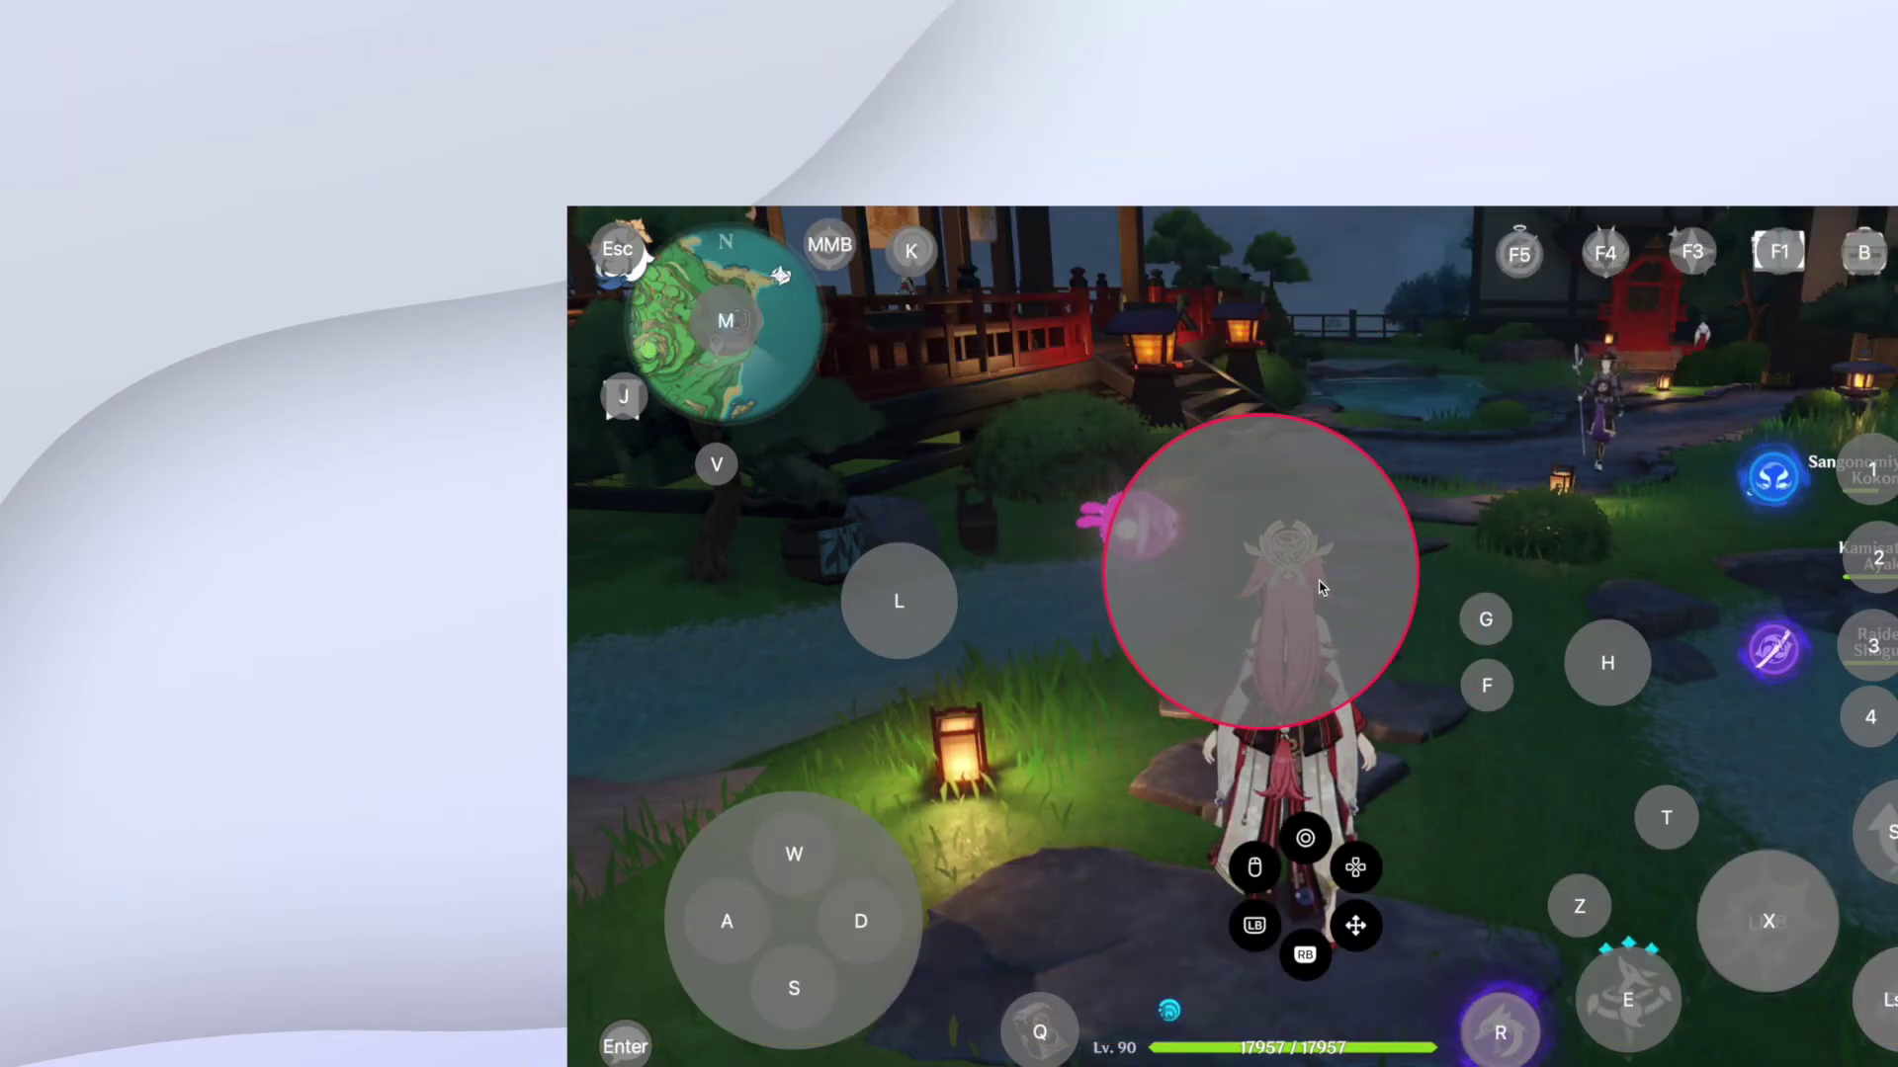
key("super+Up")
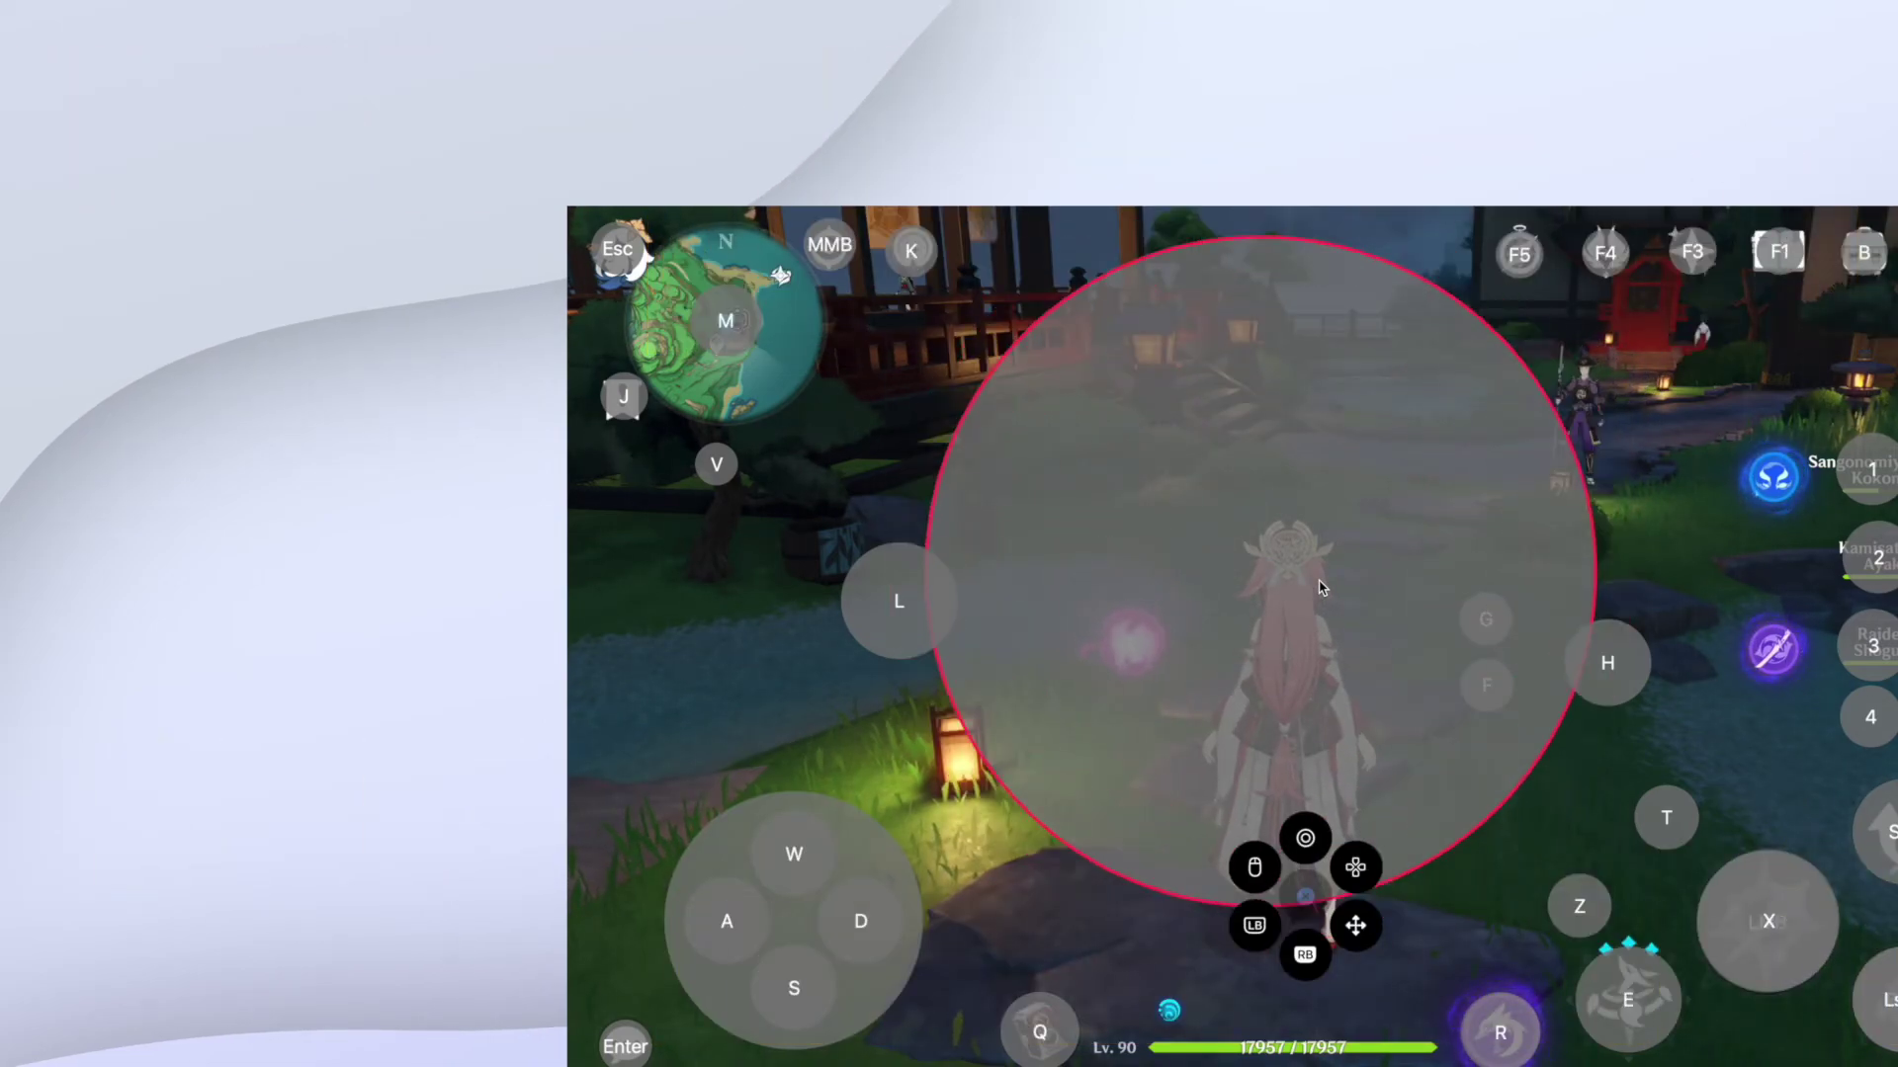
key("super+Down")
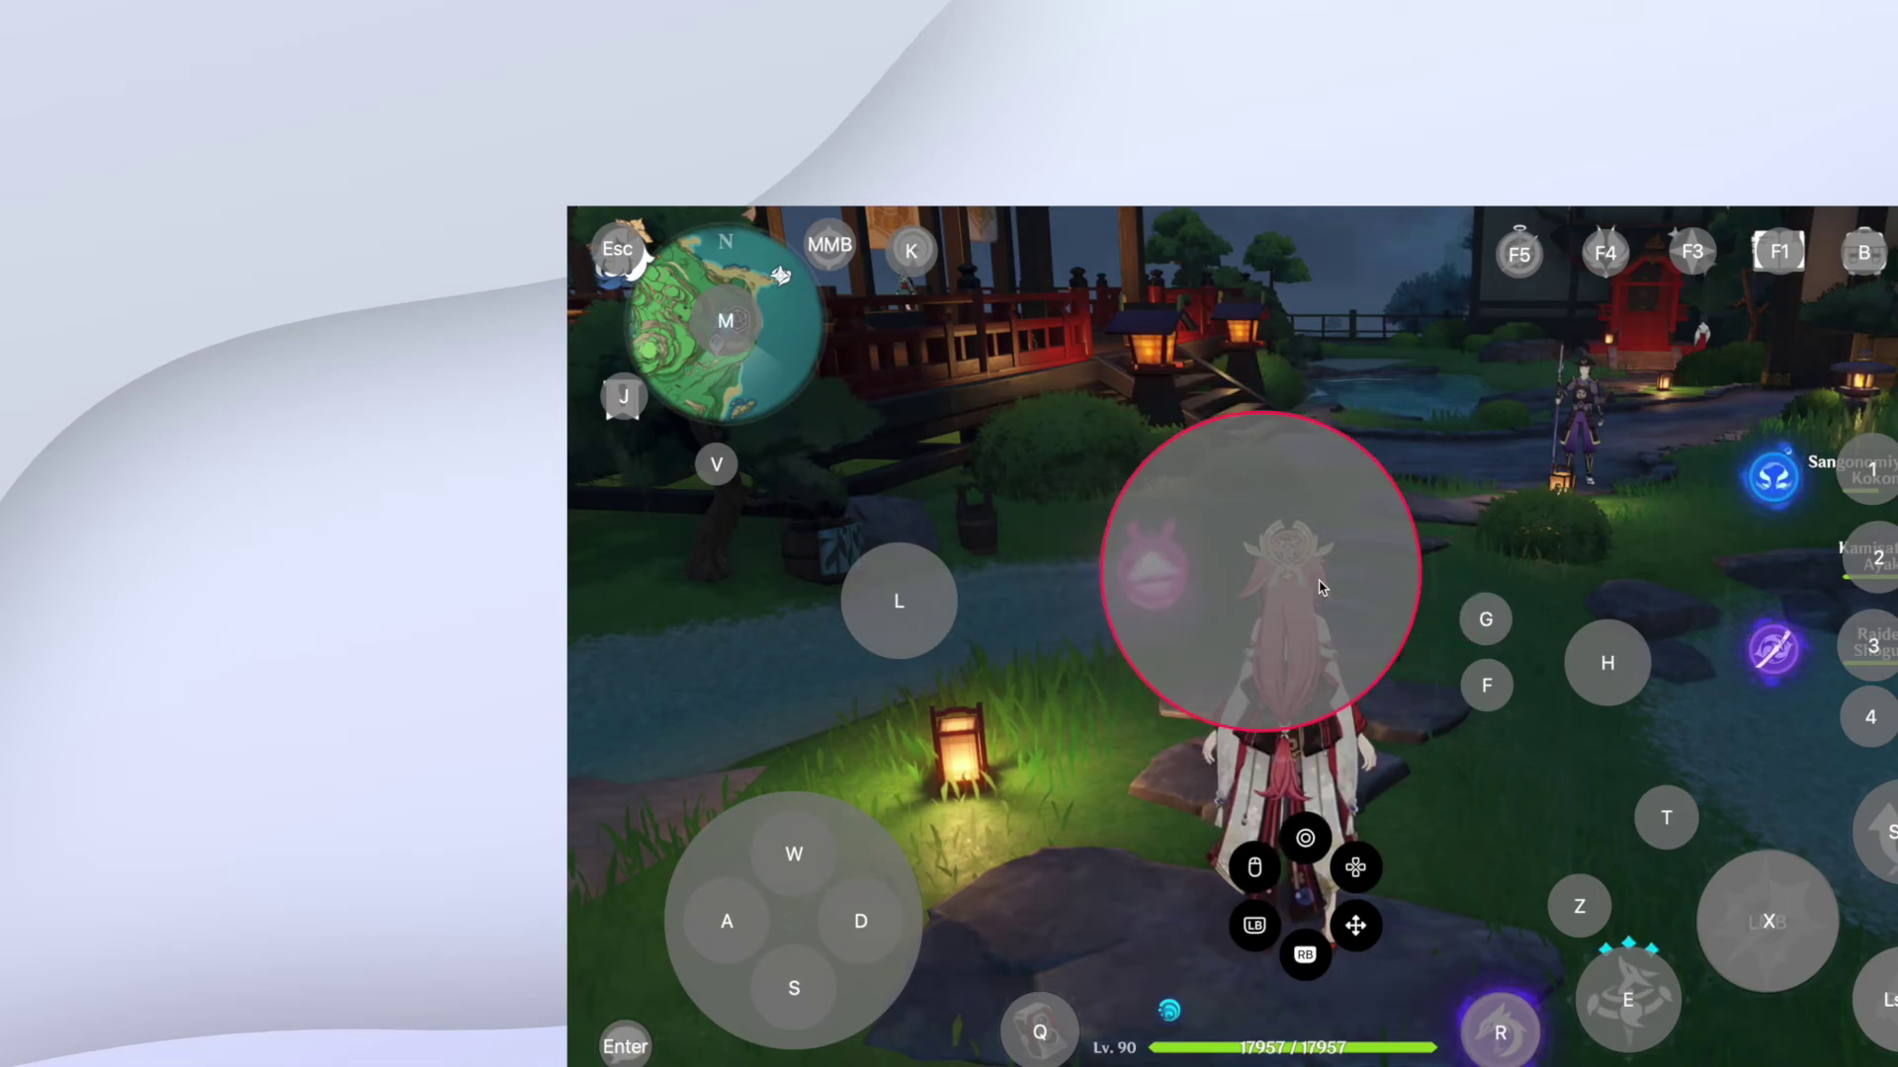
left_click(1455, 497)
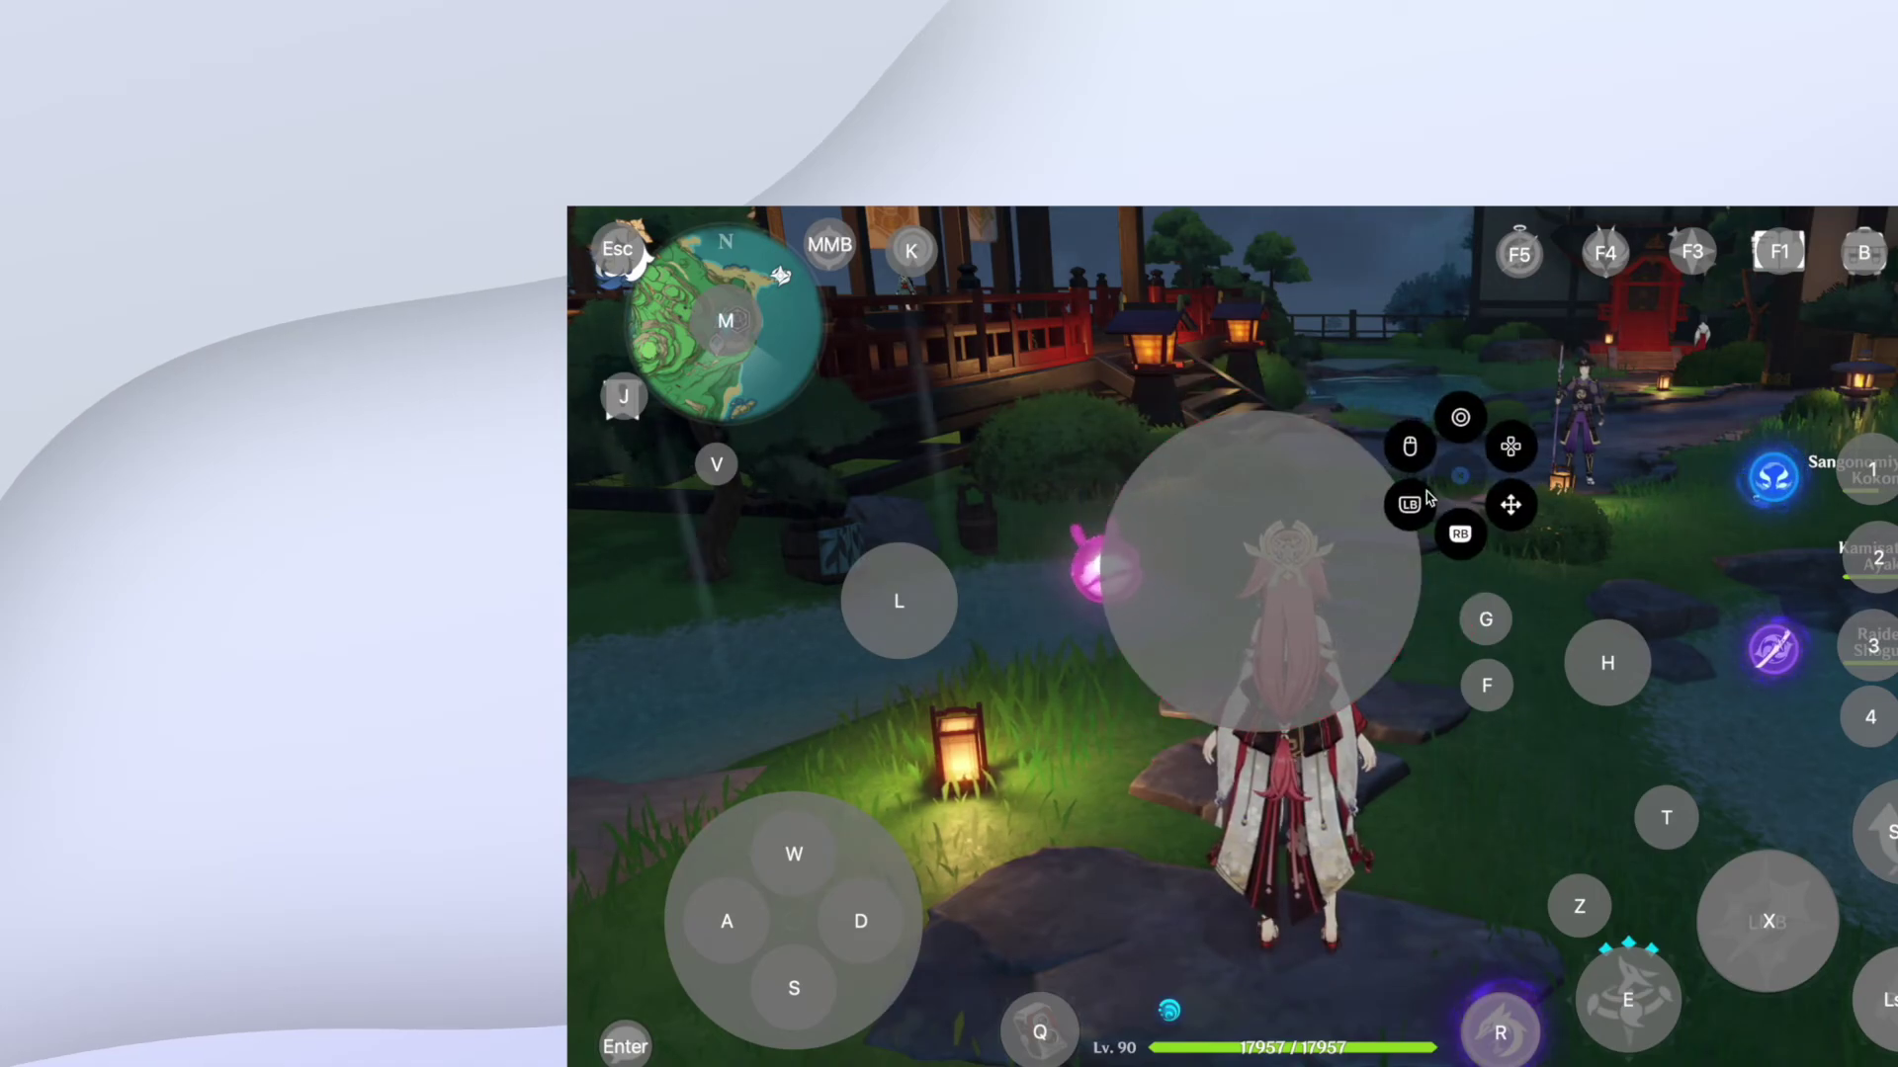